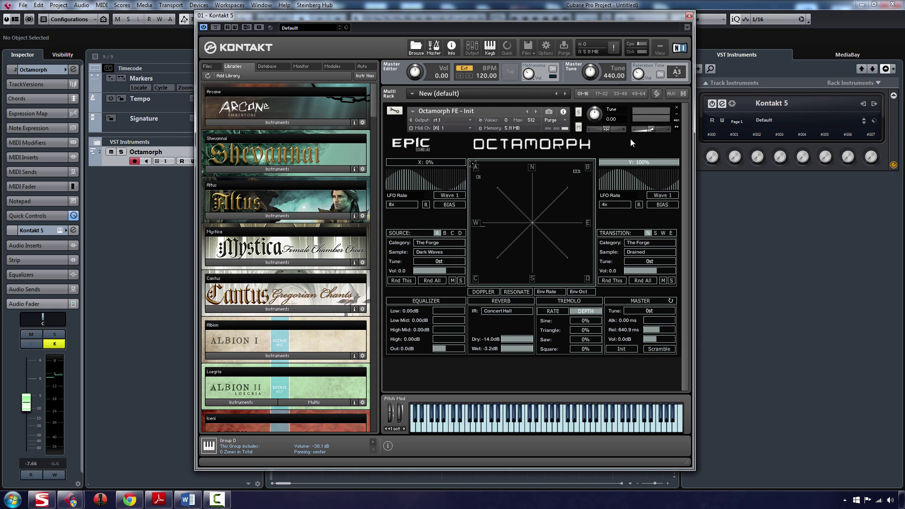
Step: Open the Quick-Load catalogue and look through the Complex Risers, Rhythmic, Rhythmic Risers and Simple Risers folders of Octamorph FE
{"action": "right_click", "coordinate": [631, 139]}
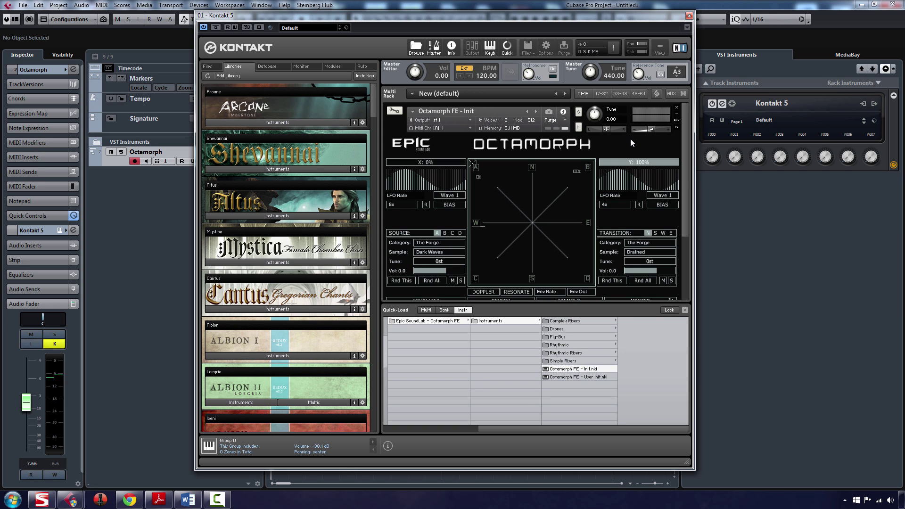
{"action": "right_click", "coordinate": [629, 139]}
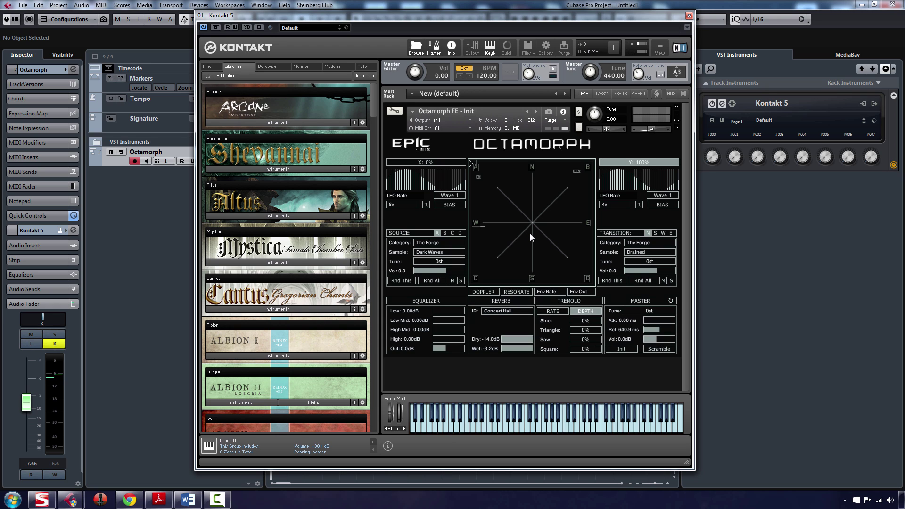
{"action": "right_click", "coordinate": [614, 146]}
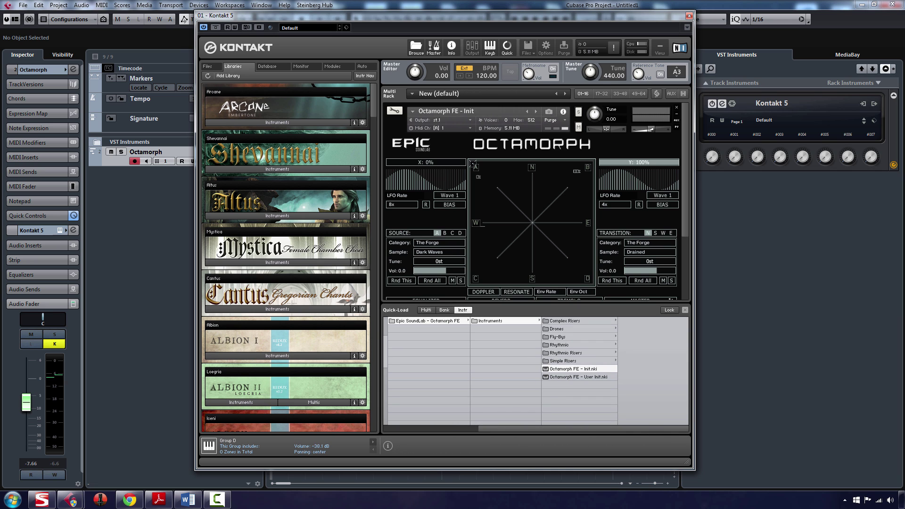
{"action": "left_click", "coordinate": [571, 319]}
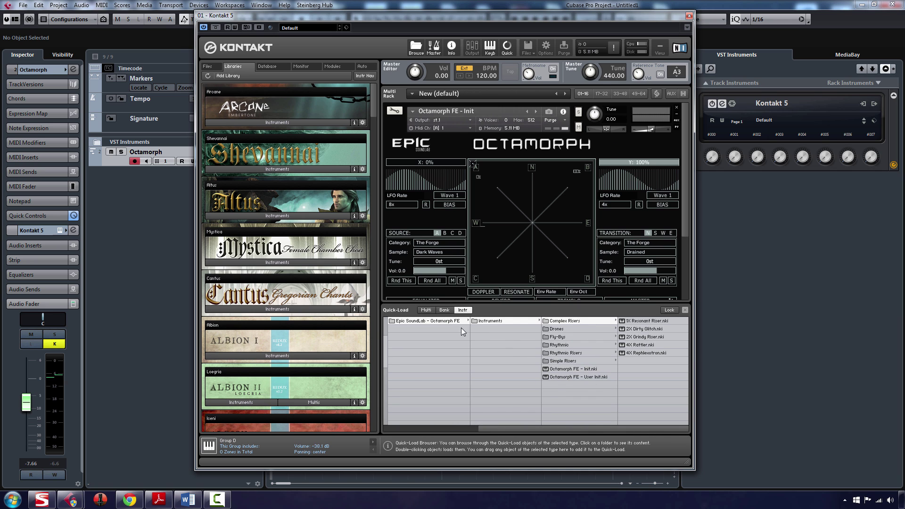
{"action": "left_click", "coordinate": [440, 322]}
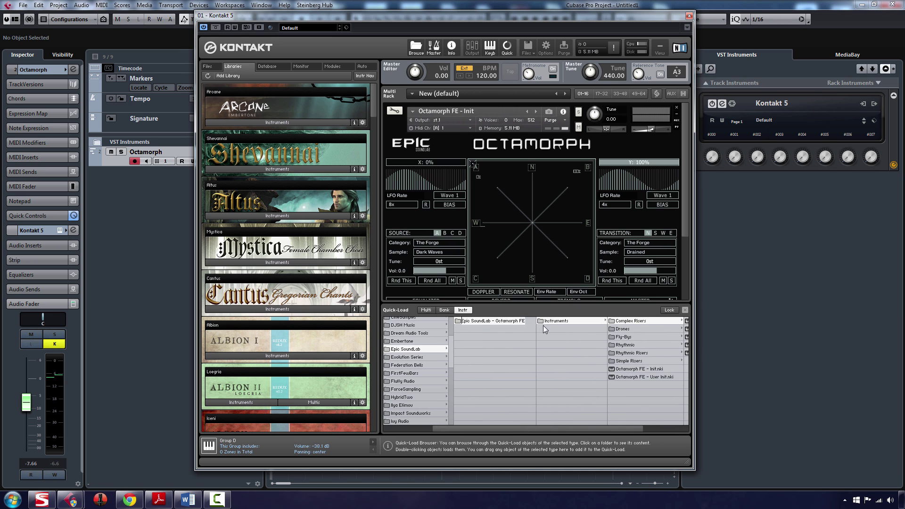
{"action": "left_click", "coordinate": [633, 321]}
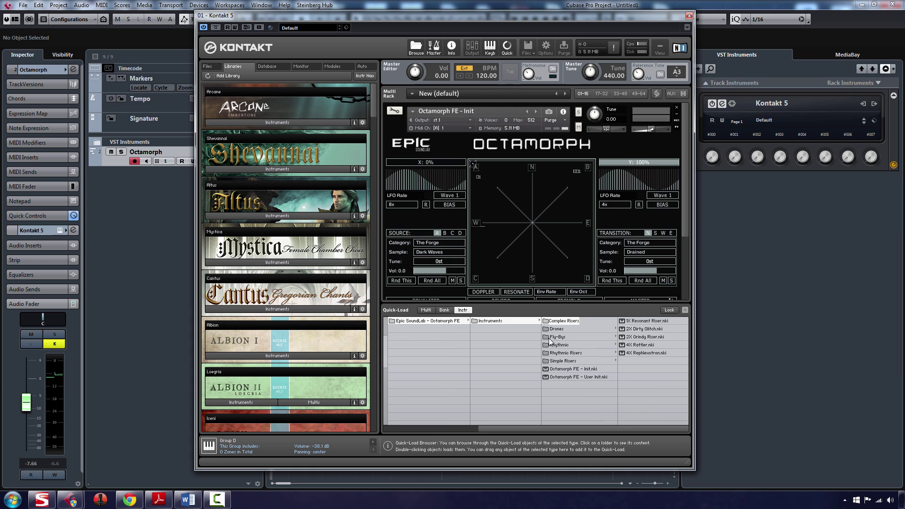
{"action": "left_click", "coordinate": [581, 345]}
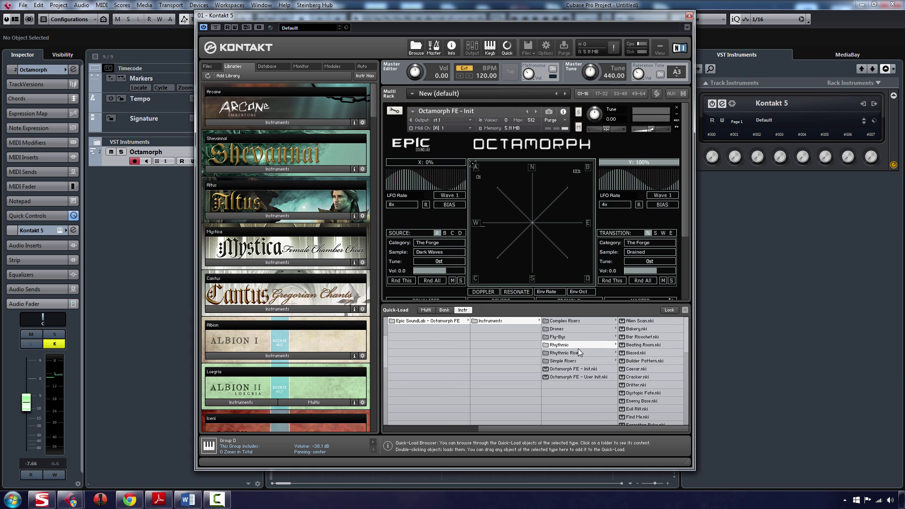
{"action": "left_click", "coordinate": [585, 353]}
{"action": "left_click", "coordinate": [597, 359]}
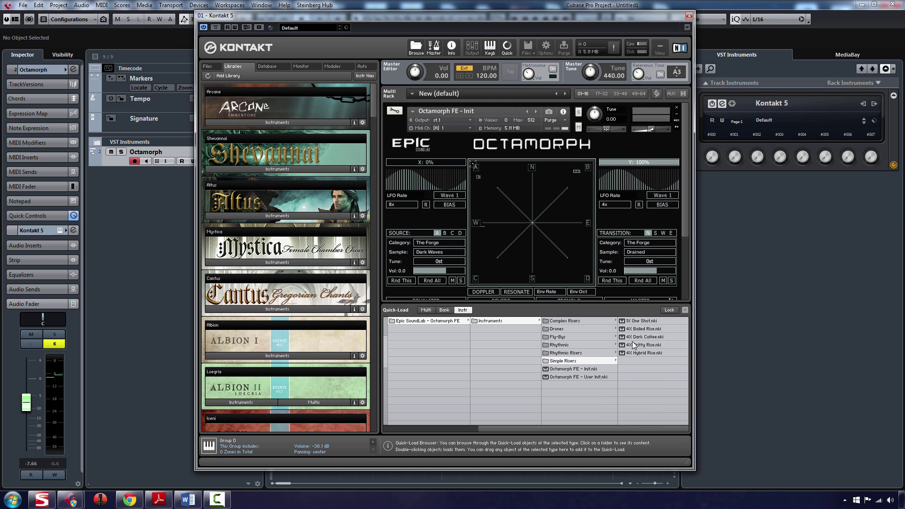
Step: Review the patch lists from Complex Risers, Drones and Fly-Bys through Rhythmic, Rhythmic Risers and Simple Risers
{"action": "left_click", "coordinate": [593, 321]}
{"action": "left_click", "coordinate": [590, 328]}
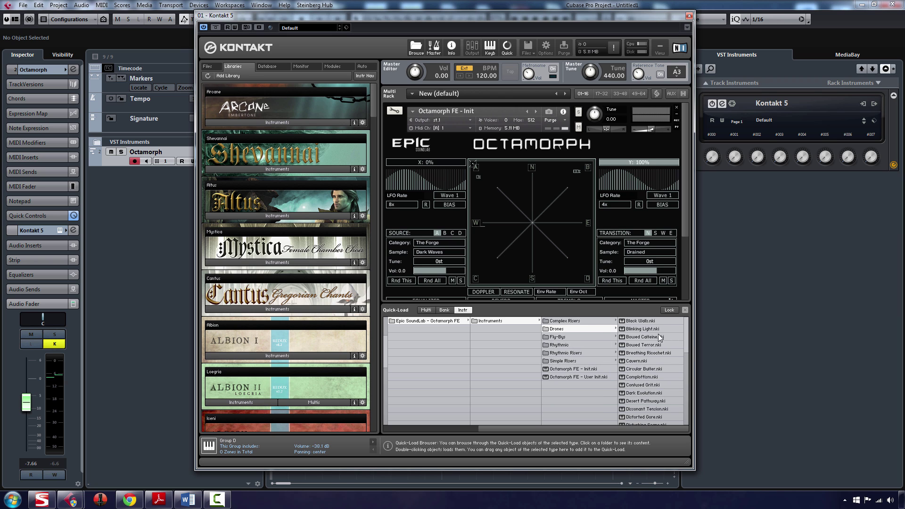
{"action": "left_click_drag", "start_coordinate": [685, 326], "coordinate": [677, 270]}
{"action": "left_click", "coordinate": [555, 337]}
{"action": "left_click", "coordinate": [567, 344]}
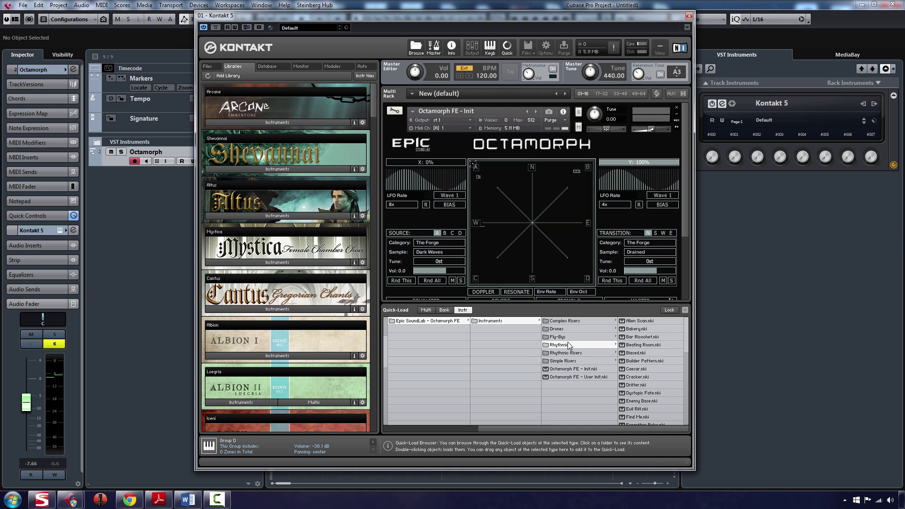
{"action": "left_click_drag", "start_coordinate": [683, 423], "coordinate": [676, 302]}
{"action": "left_click", "coordinate": [584, 353]}
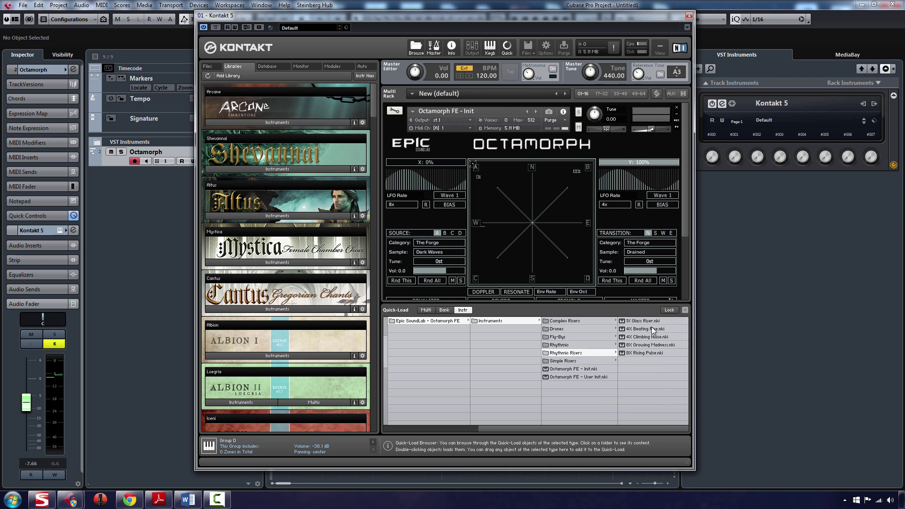
{"action": "left_click", "coordinate": [574, 361]}
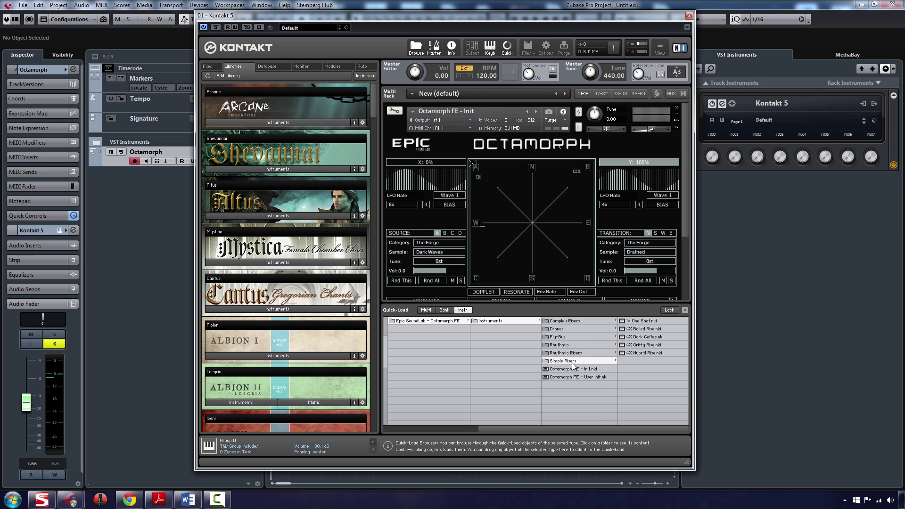
Step: Load the 1X Resonant Riser patch from the Complex Risers folder in place of the current instrument
{"action": "left_click", "coordinate": [568, 324]}
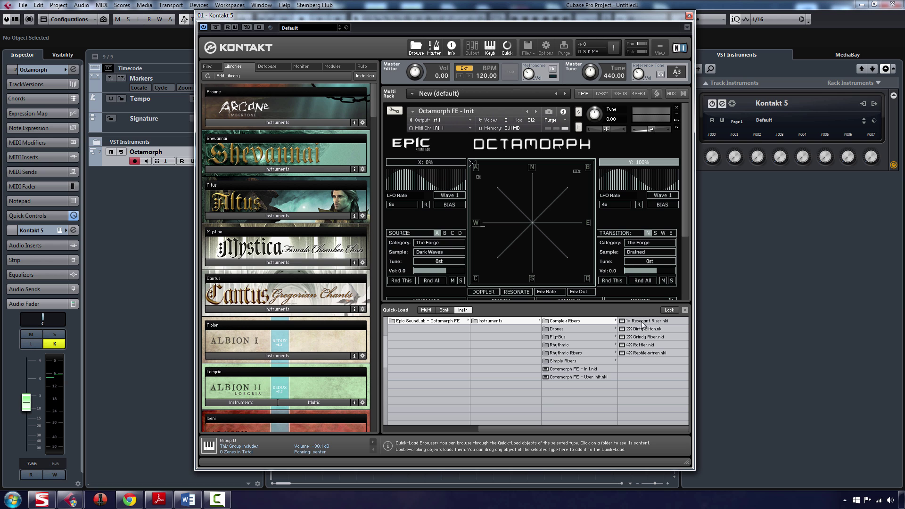
{"action": "left_click_drag", "start_coordinate": [643, 326], "coordinate": [539, 193]}
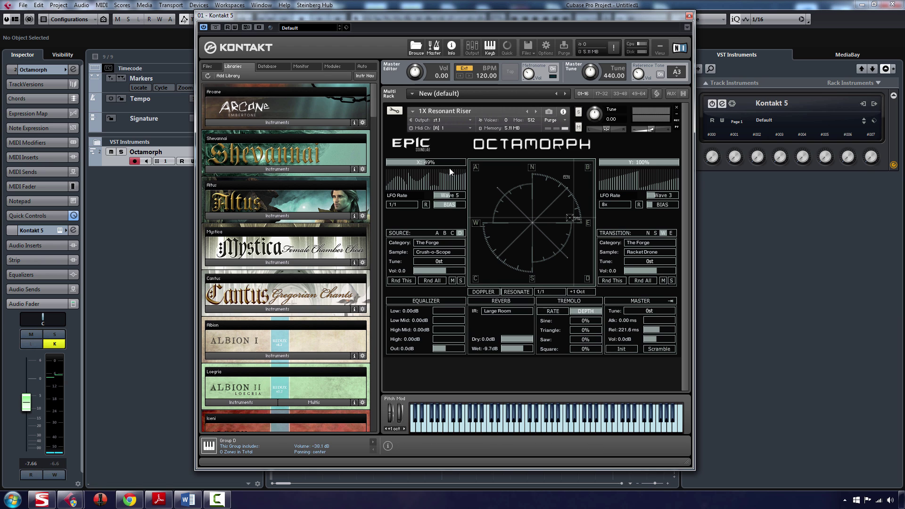
Step: Audition the remaining Complex Risers patches in order, from 2X Dirty Glitch to 4X Rephlexotron, and return to 1X Resonant Riser
{"action": "left_click", "coordinate": [534, 111]}
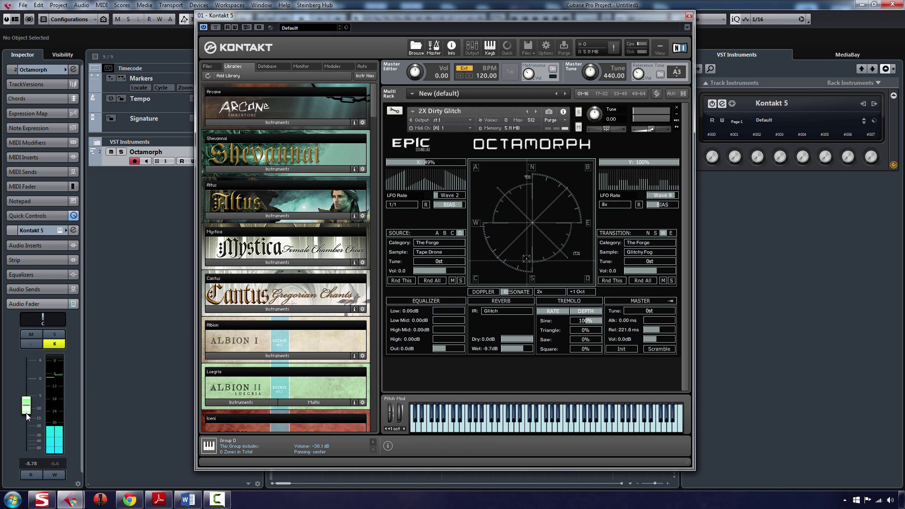
{"action": "left_click", "coordinate": [536, 112]}
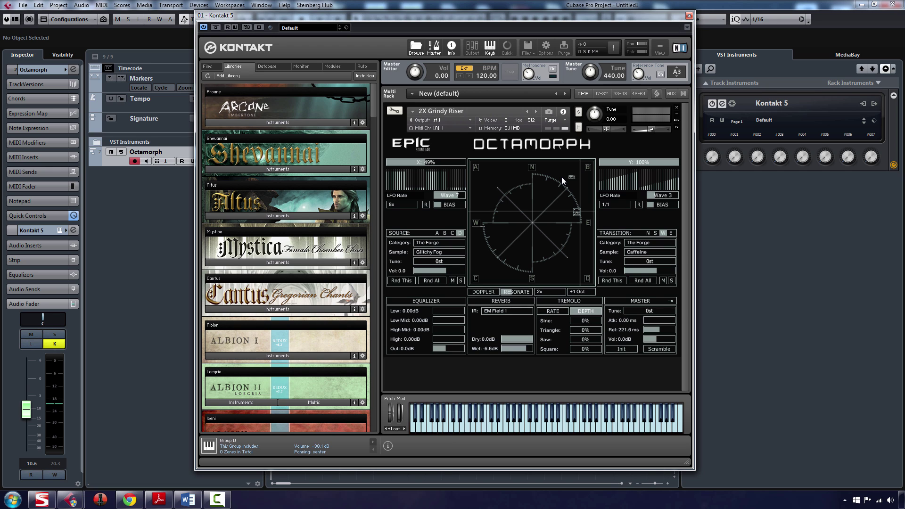
{"action": "left_click", "coordinate": [536, 111]}
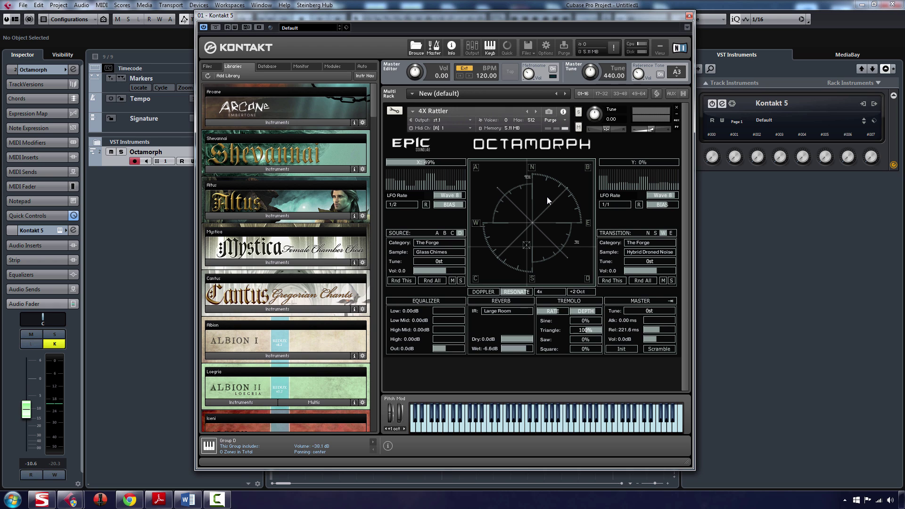
{"action": "left_click", "coordinate": [535, 111]}
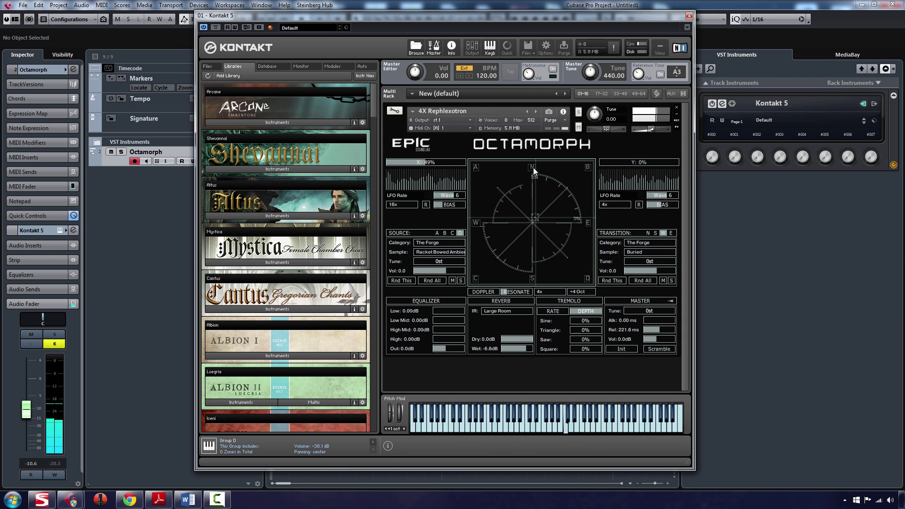
{"action": "left_click", "coordinate": [536, 112]}
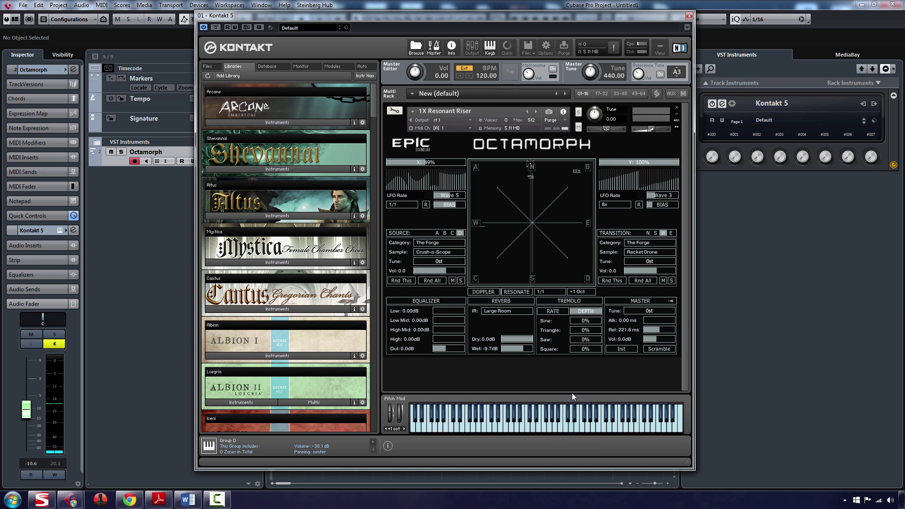
Step: Load the 1X Glass Riser patch from the Rhythmic Risers folder in place of the current instrument
{"action": "right_click", "coordinate": [578, 365]}
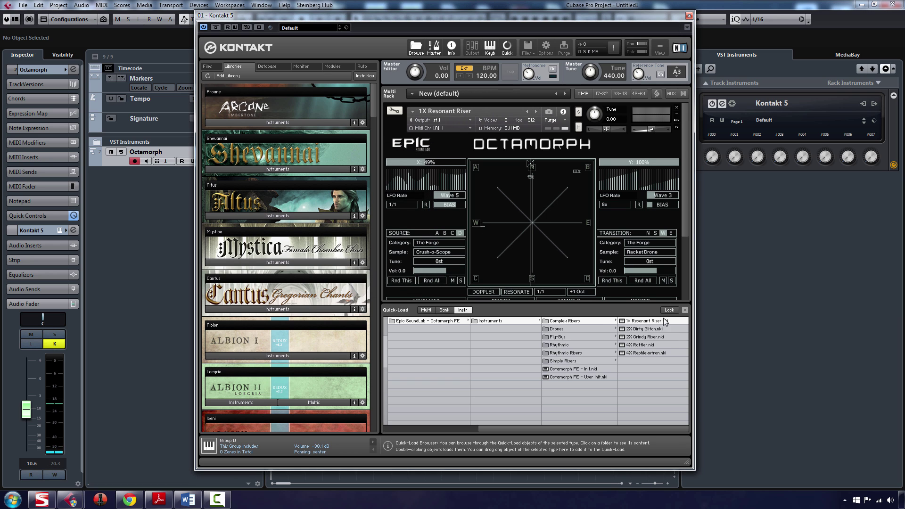
{"action": "left_click", "coordinate": [566, 329]}
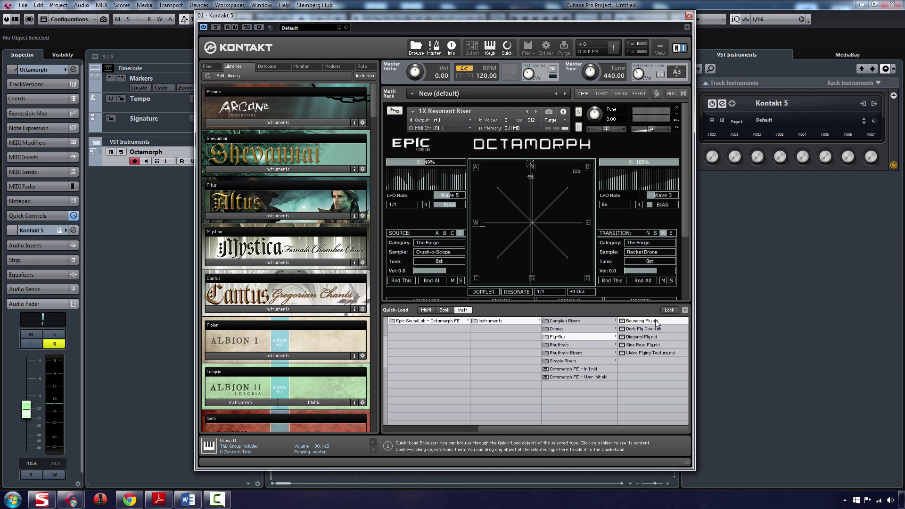
{"action": "left_click", "coordinate": [567, 354]}
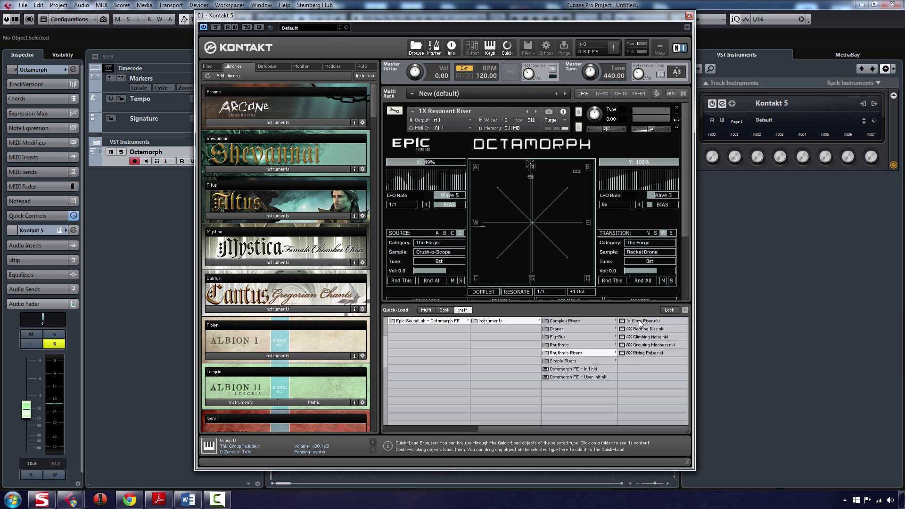
{"action": "left_click_drag", "start_coordinate": [643, 321], "coordinate": [553, 226]}
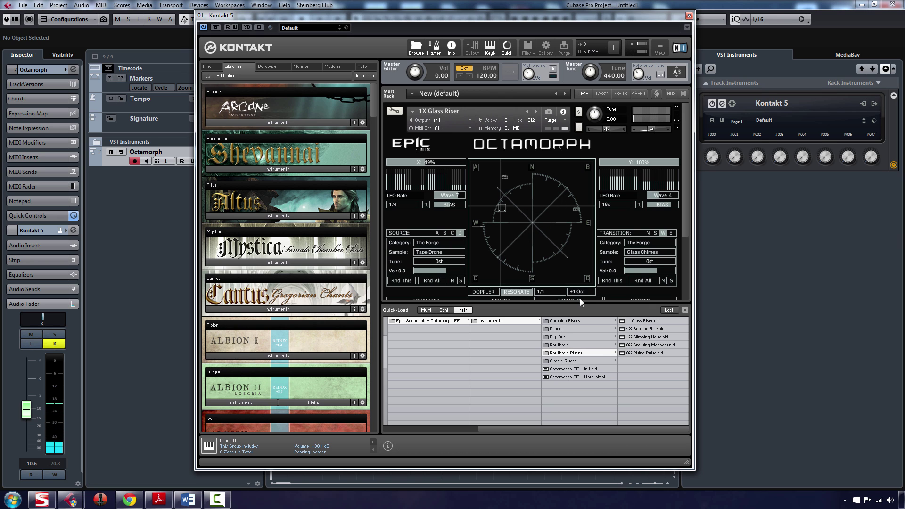
Step: Set the 1X Glass Riser's envelope rate to 4x, try +3 Oct, and set its envelope octave to +2 Oct
{"action": "key", "text": "ctrl+q"}
{"action": "left_click", "coordinate": [559, 293]}
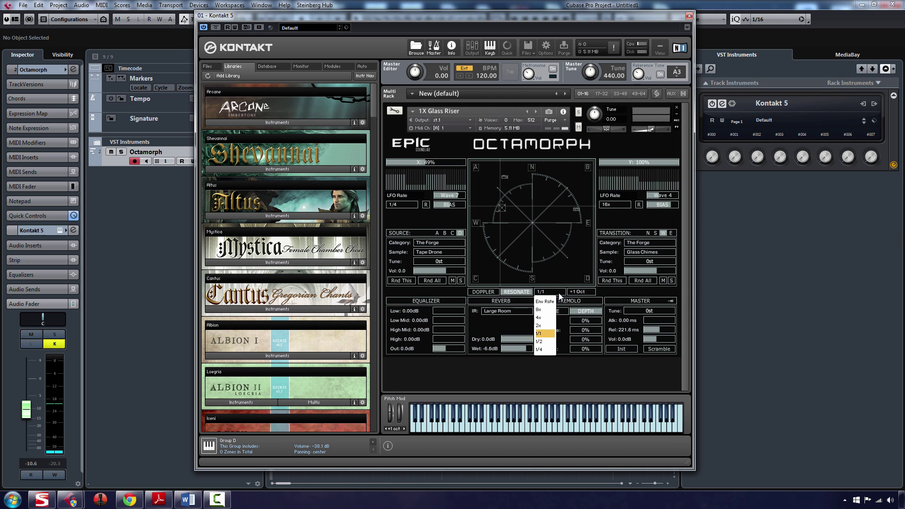
{"action": "left_click", "coordinate": [548, 317]}
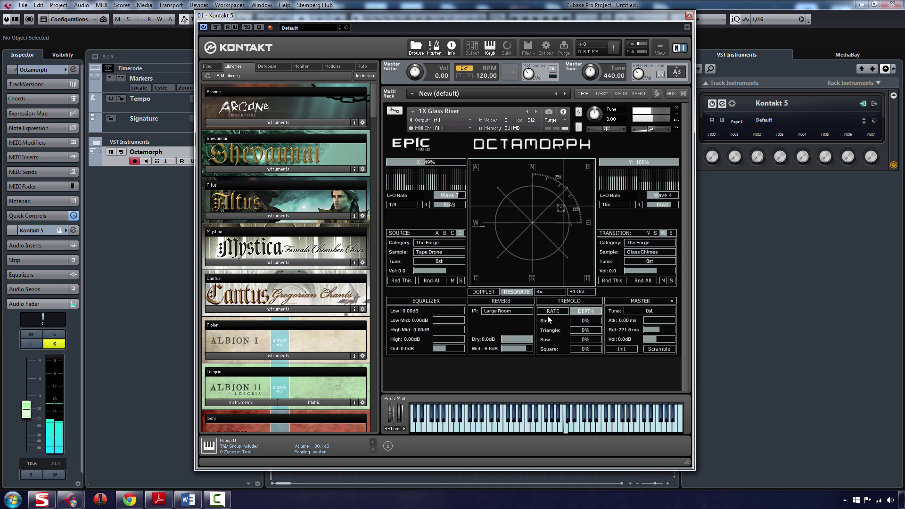
{"action": "left_click", "coordinate": [576, 292]}
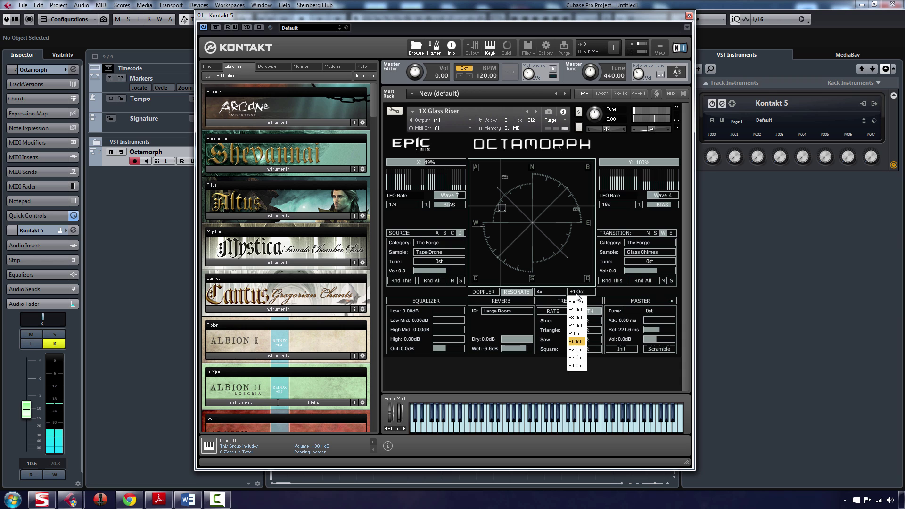
{"action": "left_click", "coordinate": [577, 359]}
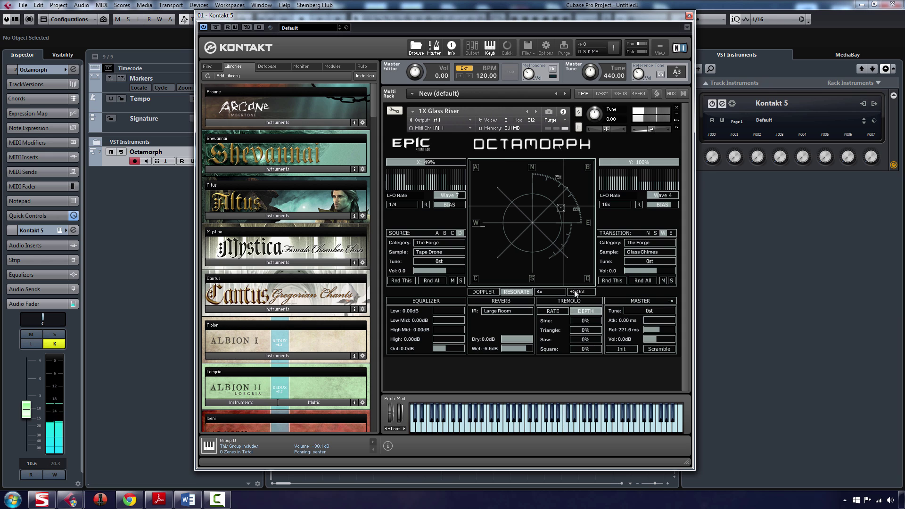
{"action": "left_click", "coordinate": [576, 292]}
{"action": "left_click", "coordinate": [578, 348]}
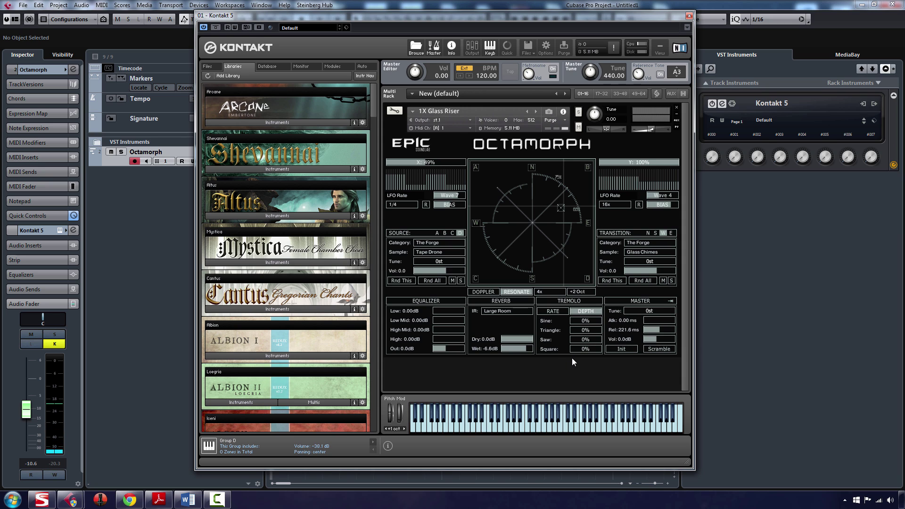
Step: Audition the remaining Rhythmic Risers patches in order, from 4X Beating Rise to 8X Rising Pulse, and return to 1X Glass Riser
{"action": "left_click", "coordinate": [535, 112]}
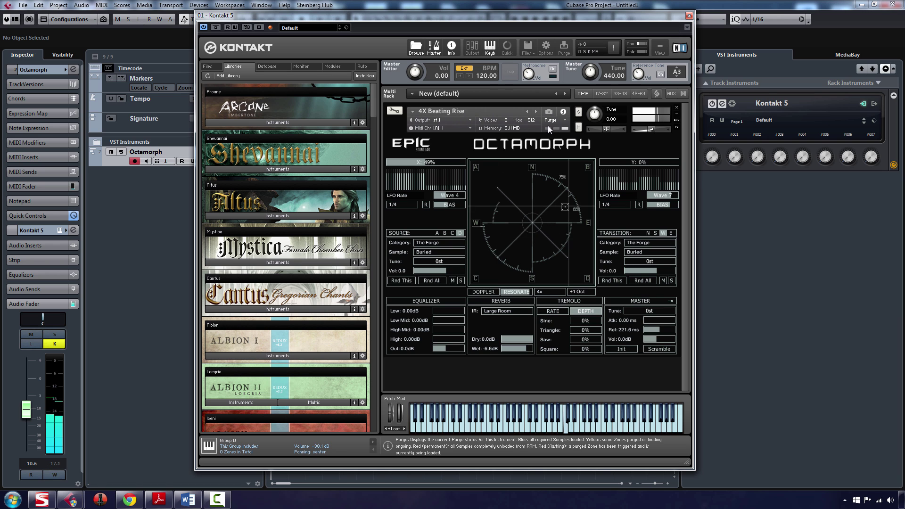
{"action": "left_click", "coordinate": [535, 112]}
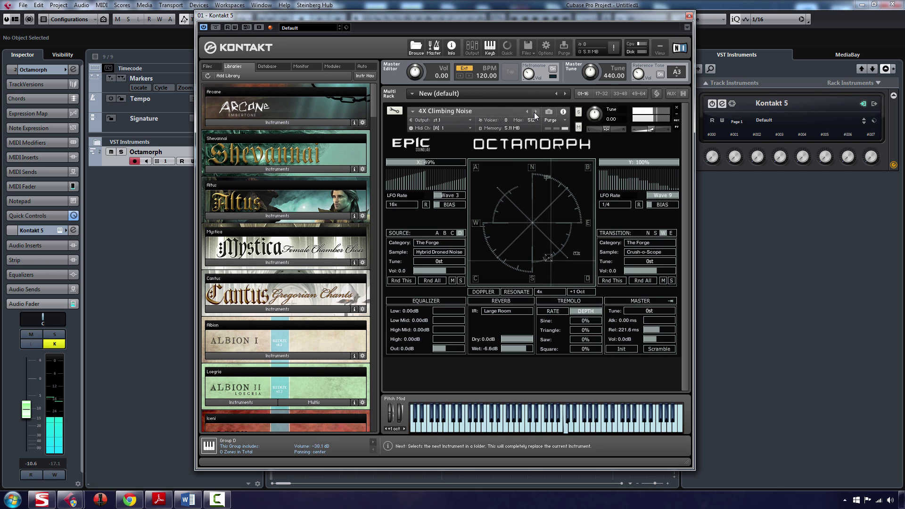
{"action": "left_click", "coordinate": [534, 112]}
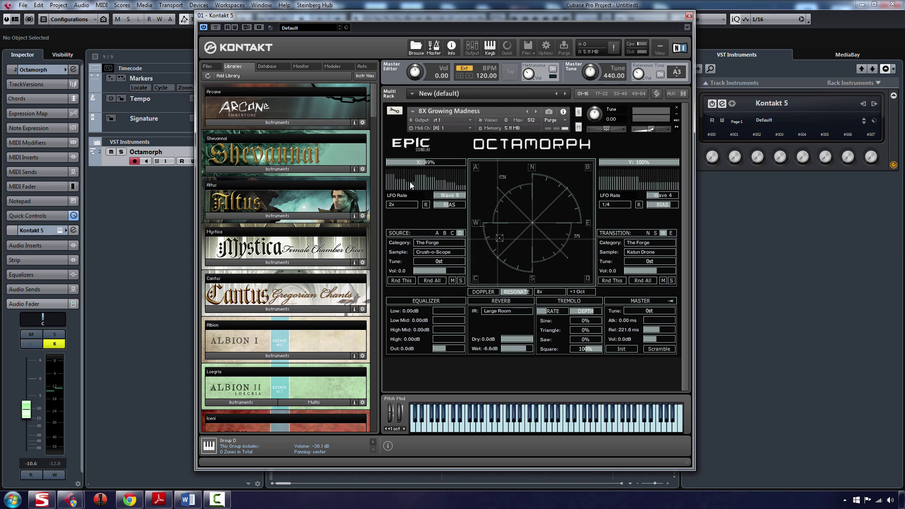
{"action": "left_click", "coordinate": [537, 111]}
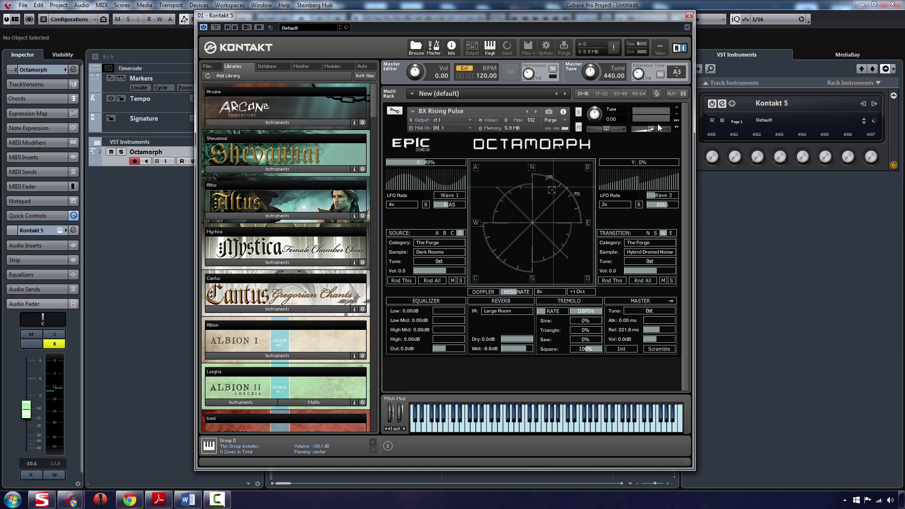
{"action": "left_click", "coordinate": [536, 111]}
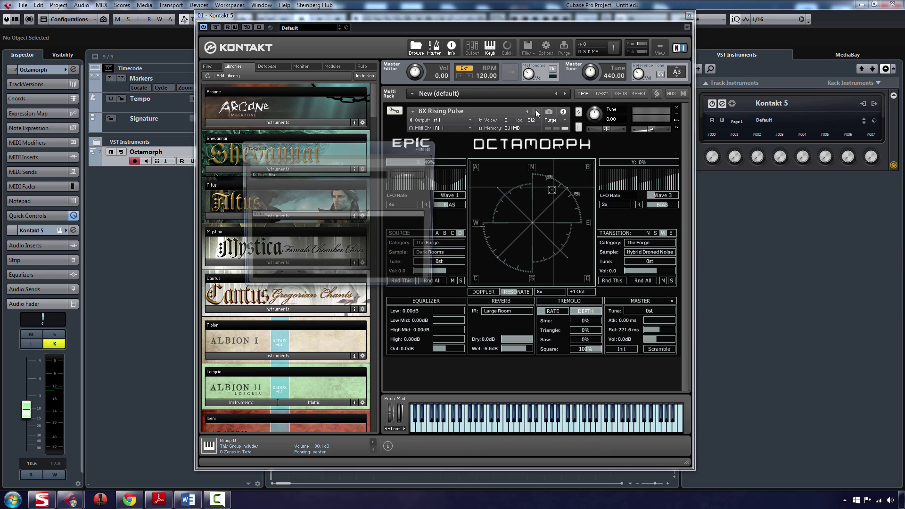
Step: Load the 1X One Shot patch from the Simple Risers folder in place of the current instrument
{"action": "right_click", "coordinate": [580, 386]}
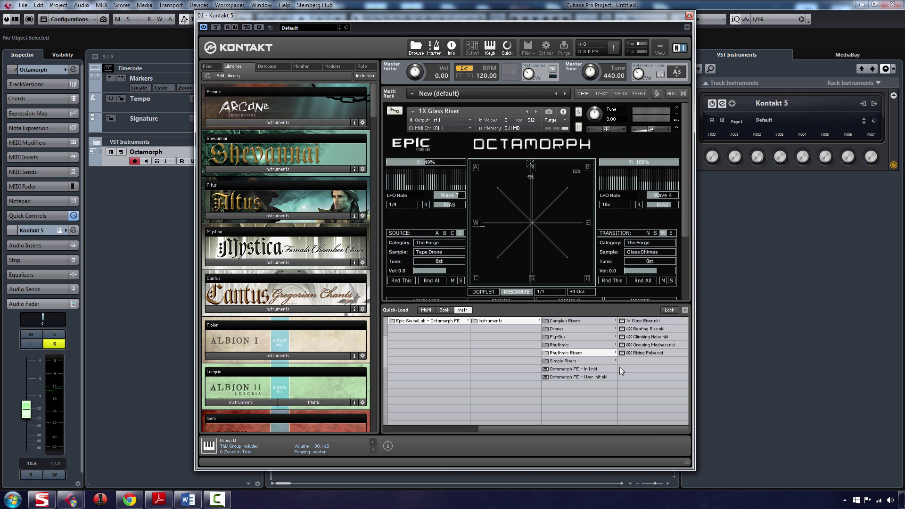
{"action": "left_click", "coordinate": [574, 362]}
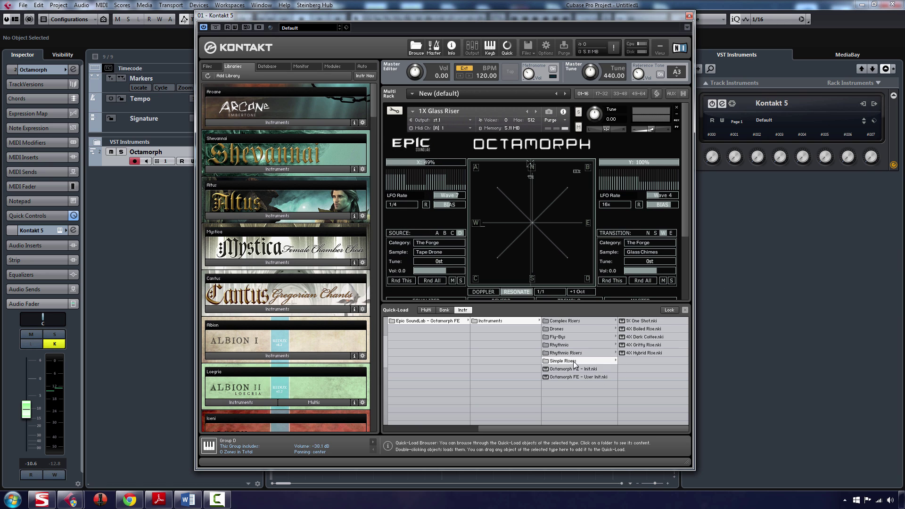
{"action": "double_click", "coordinate": [652, 322]}
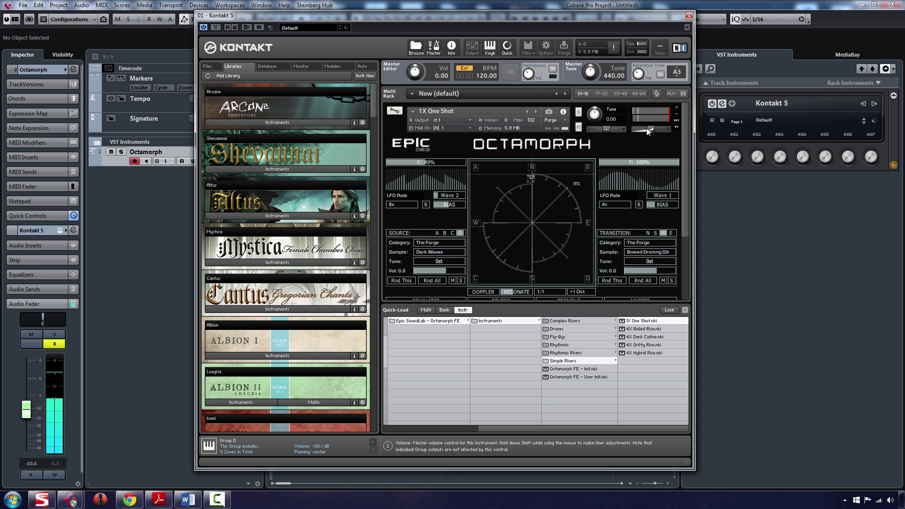
Step: Audition the Simple Risers patches in order from 4X Boiled Rise to 4X Hybrid Rise, continuing through 1X One Shot back to 4X Boiled Rise
{"action": "left_click", "coordinate": [533, 112]}
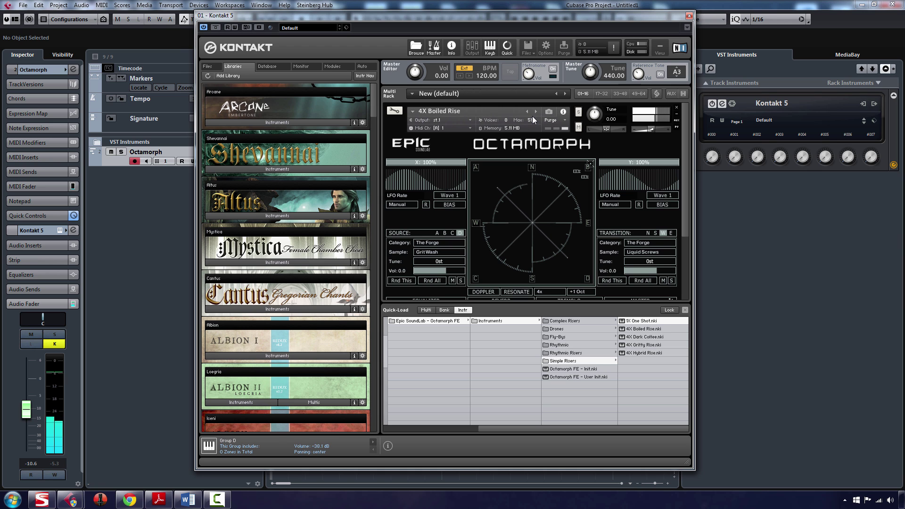
{"action": "left_click", "coordinate": [535, 112]}
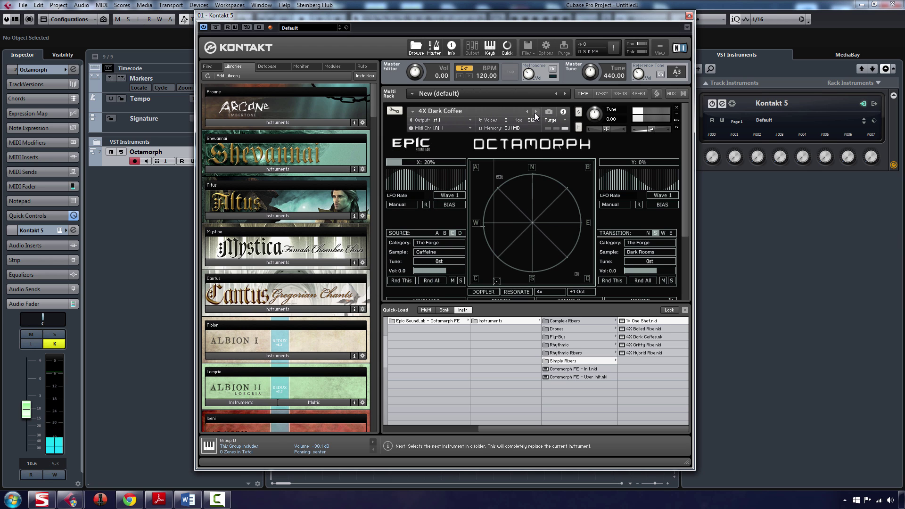
{"action": "double_click", "coordinate": [596, 151]}
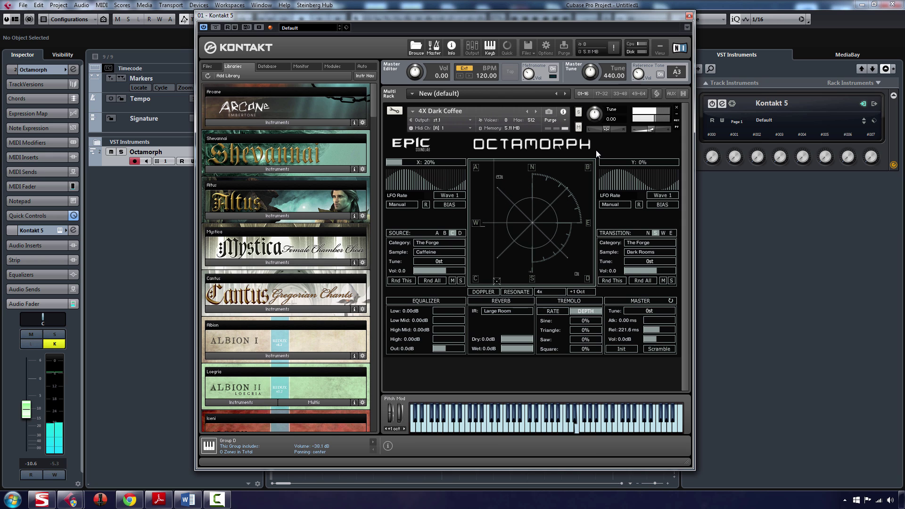
{"action": "left_click", "coordinate": [537, 114]}
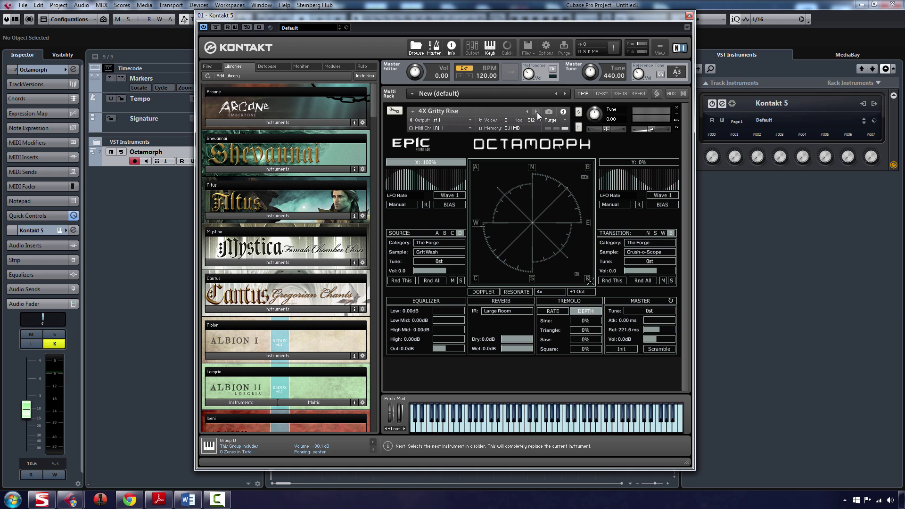
{"action": "left_click", "coordinate": [536, 112]}
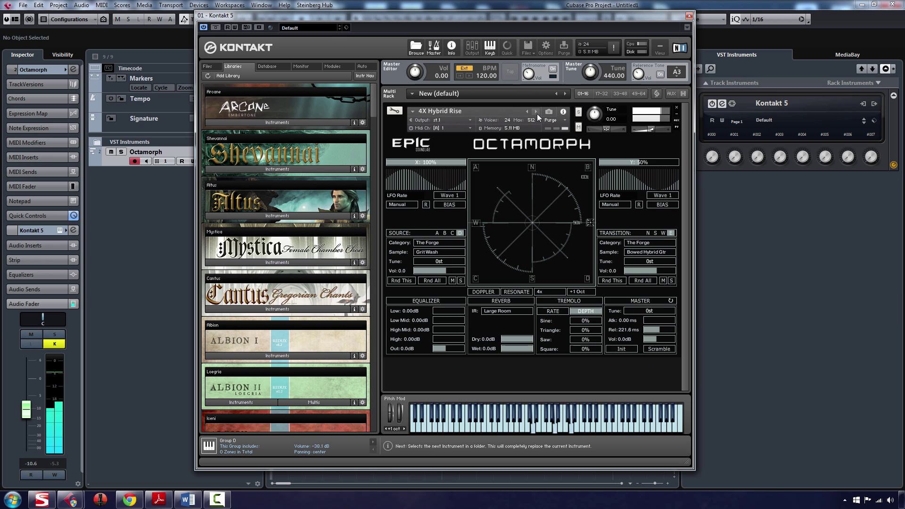
{"action": "left_click", "coordinate": [538, 115]}
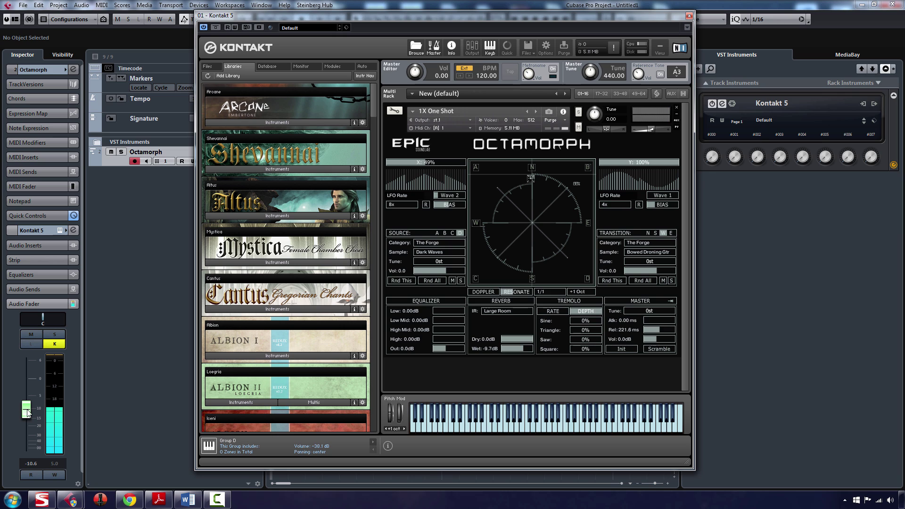
{"action": "left_click", "coordinate": [535, 113]}
Step: Load the Bouncing Fly patch from the Fly-Bys folder and close the quick-load browser
{"action": "right_click", "coordinate": [608, 373]}
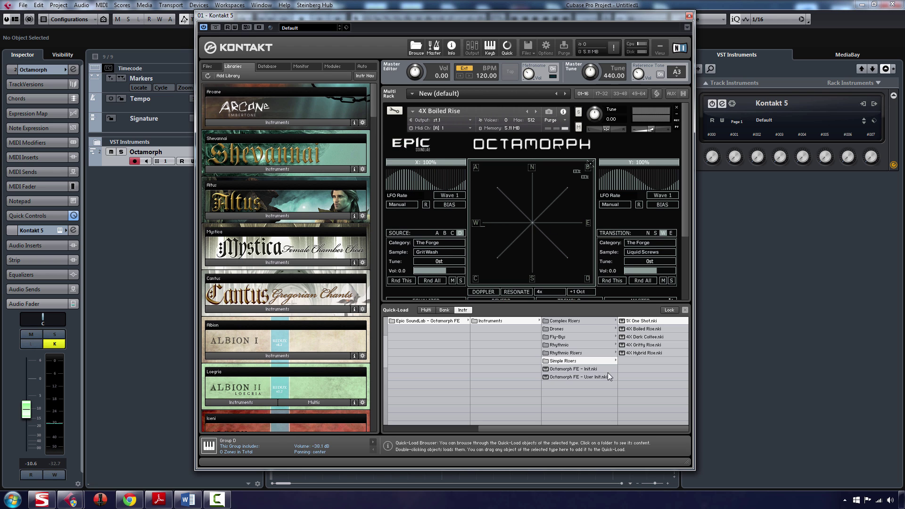
{"action": "left_click", "coordinate": [564, 345]}
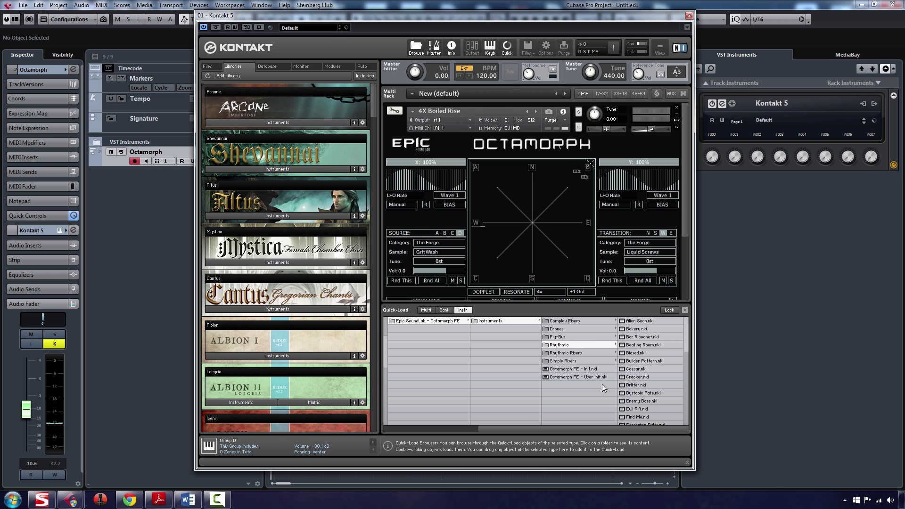
{"action": "left_click", "coordinate": [569, 337]}
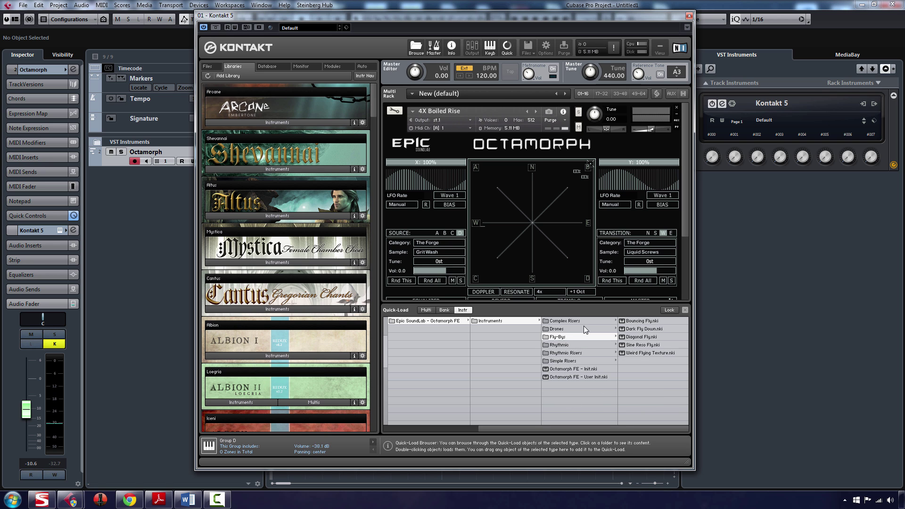
{"action": "double_click", "coordinate": [642, 320]}
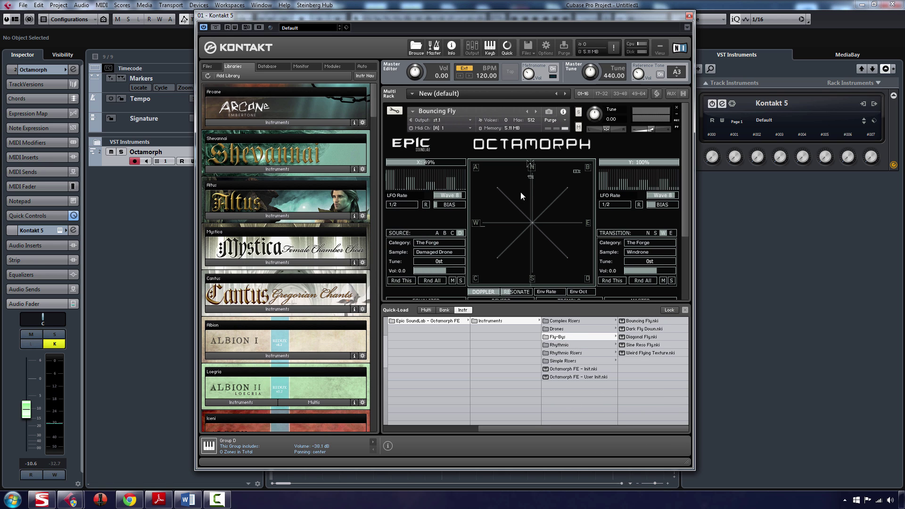
{"action": "double_click", "coordinate": [609, 138]}
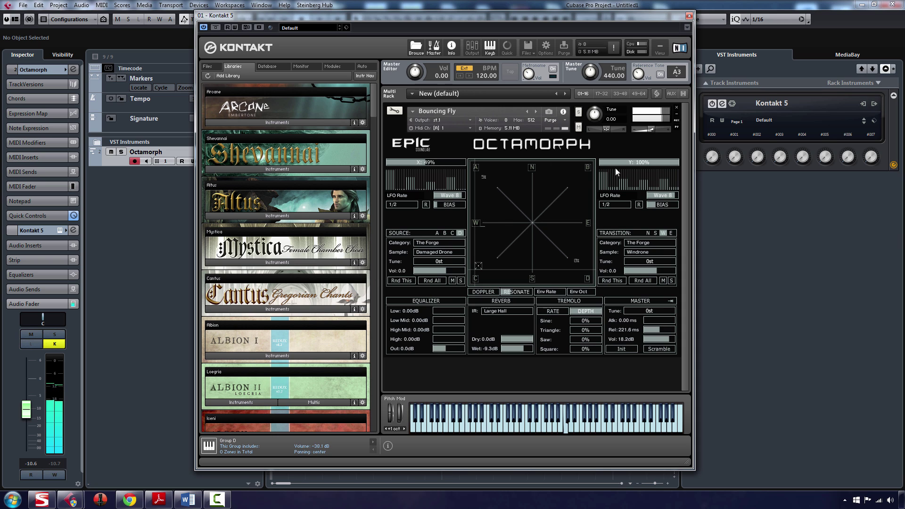
Step: Lower Bouncing Fly's instrument volume slightly and set its X-axis LFO waveform to Wave 7
{"action": "left_click_drag", "start_coordinate": [649, 129], "coordinate": [644, 129]}
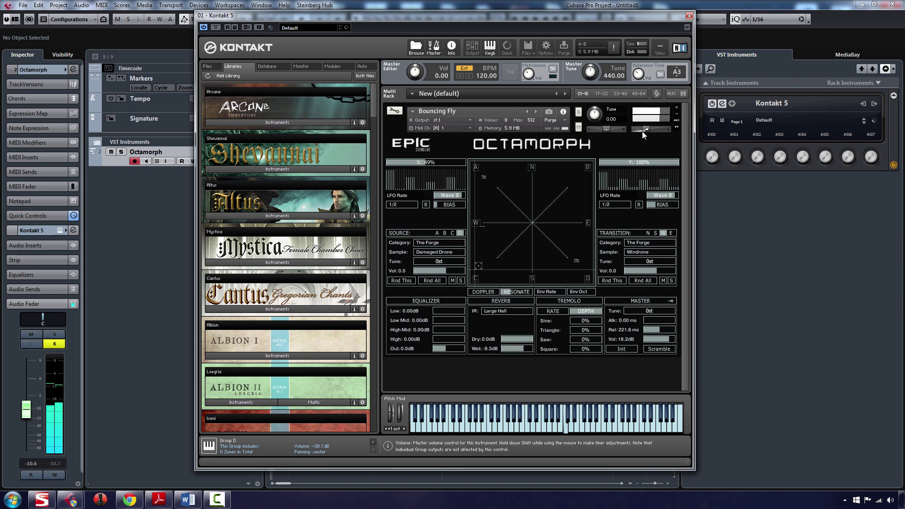
{"action": "left_click", "coordinate": [615, 203]}
{"action": "left_click", "coordinate": [634, 194]}
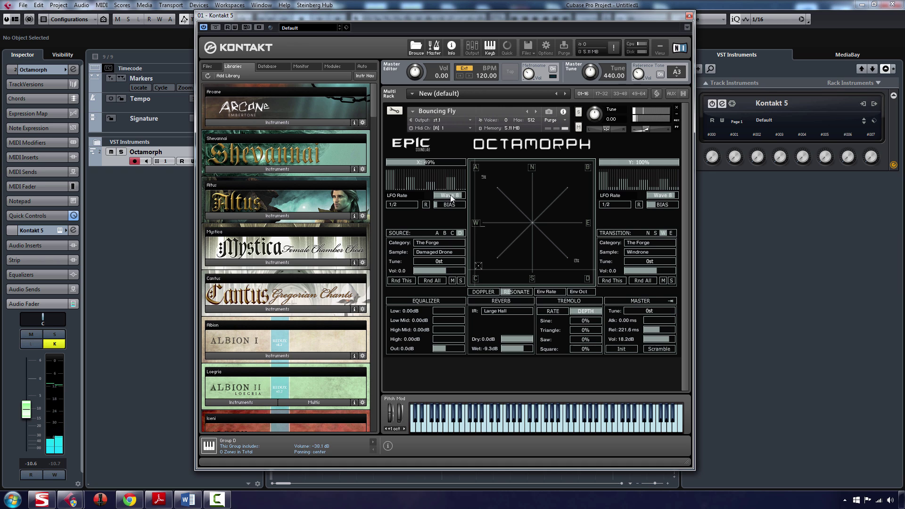
{"action": "mouse_move", "coordinate": [451, 198]}
{"action": "left_mouse_down"}
{"action": "mouse_move", "coordinate": [436, 202]}
{"action": "mouse_move", "coordinate": [457, 199]}
{"action": "left_mouse_up"}
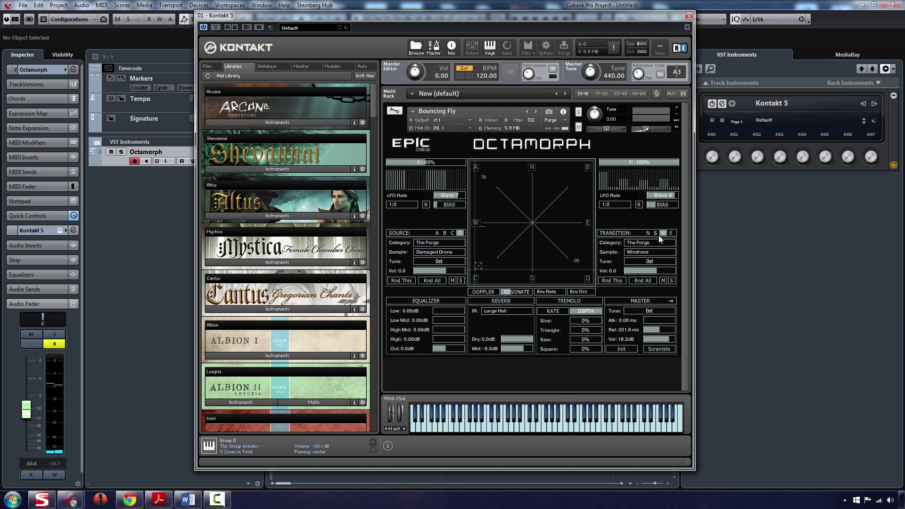
Step: Audition the remaining Fly-Bys patches in order, from Dark Fly Down to Weird Flying Texture, and return to Bouncing Fly
{"action": "left_click", "coordinate": [535, 112]}
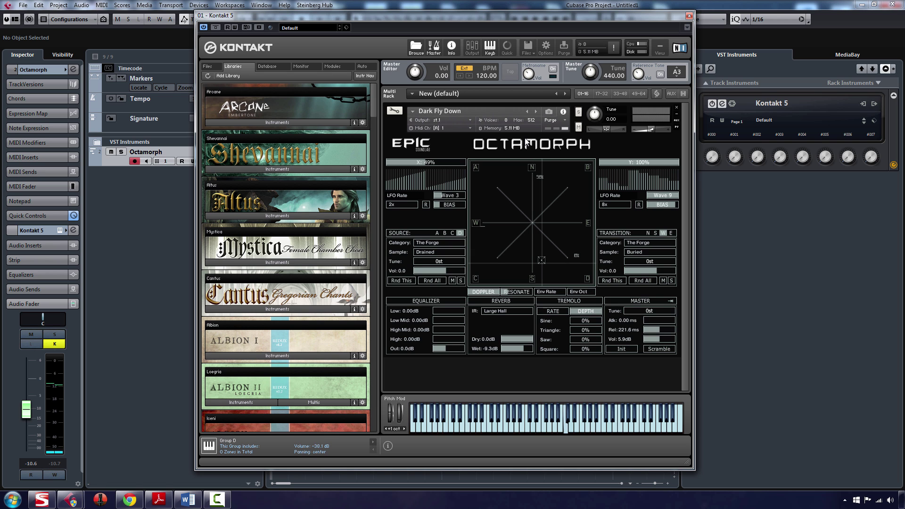
{"action": "left_click", "coordinate": [536, 112]}
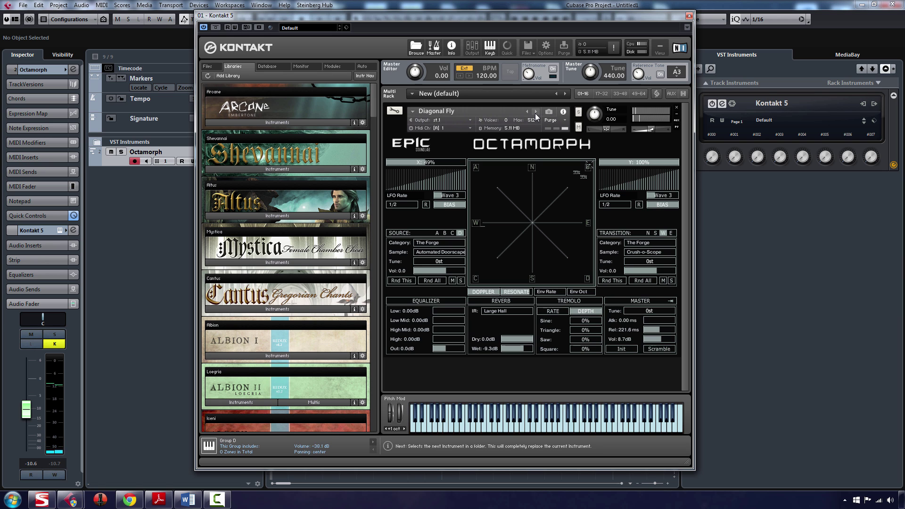
{"action": "left_click", "coordinate": [536, 115]}
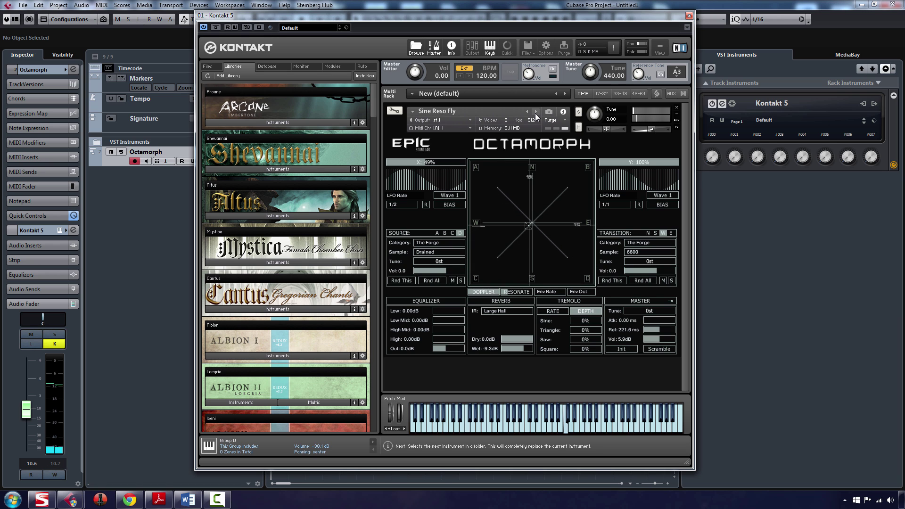
{"action": "left_click", "coordinate": [536, 115]}
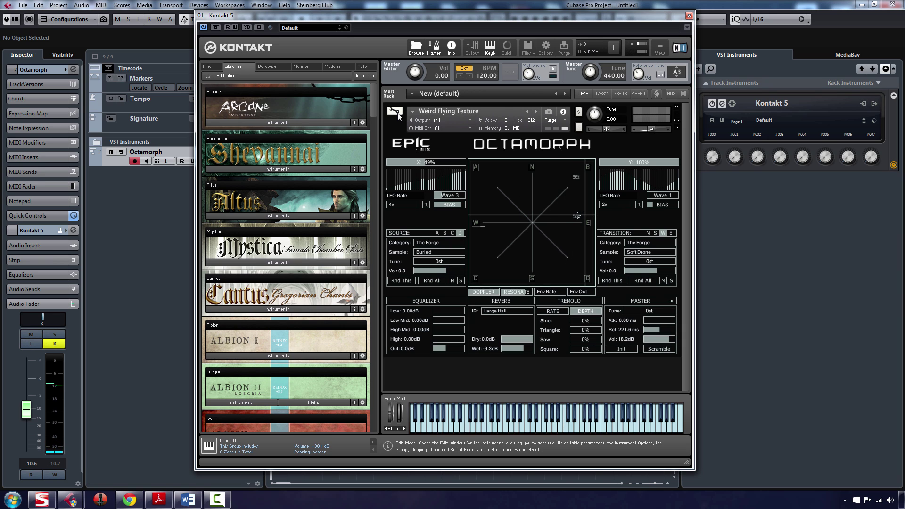
{"action": "left_click", "coordinate": [535, 114]}
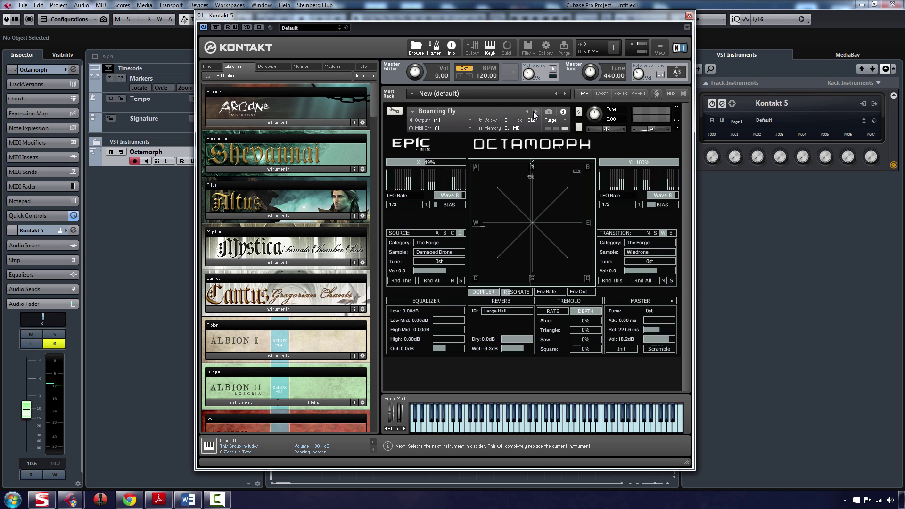
Step: Browse the Octamorph FE patch folders and load the Alien Scan patch from the Rhythmic folder
{"action": "left_click", "coordinate": [507, 47]}
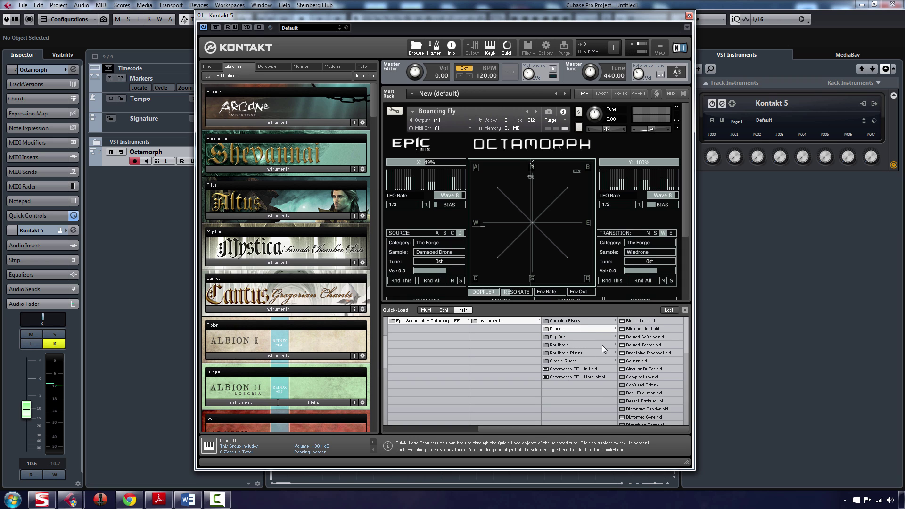
{"action": "left_click", "coordinate": [569, 353]}
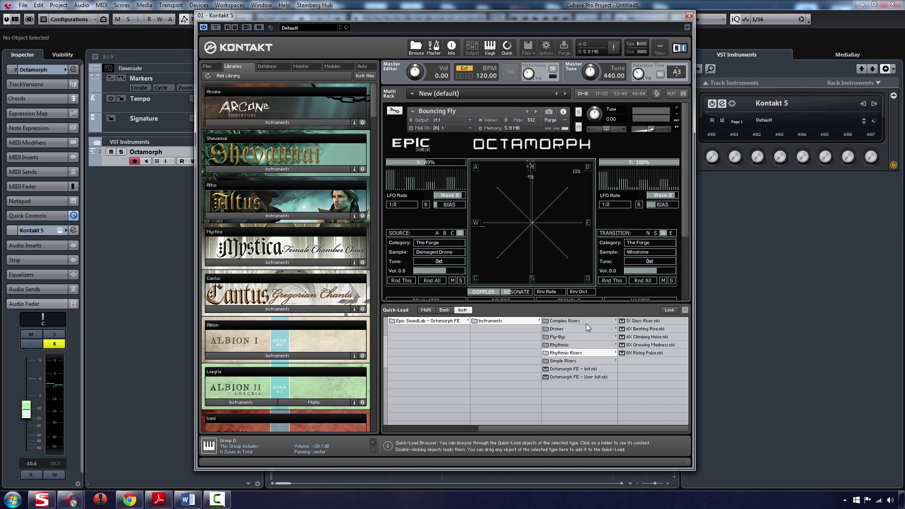
{"action": "left_click", "coordinate": [575, 346]}
{"action": "left_click", "coordinate": [557, 329]}
{"action": "left_click", "coordinate": [571, 346]}
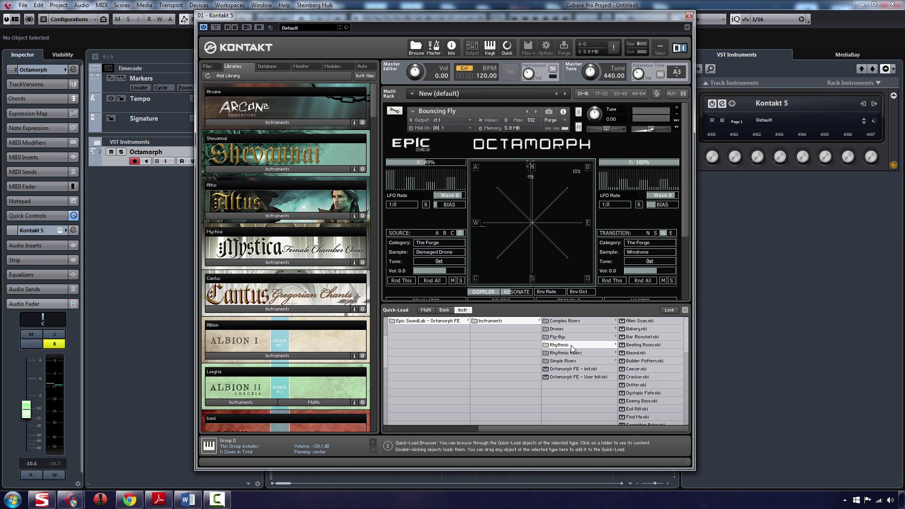
{"action": "left_click", "coordinate": [653, 321]}
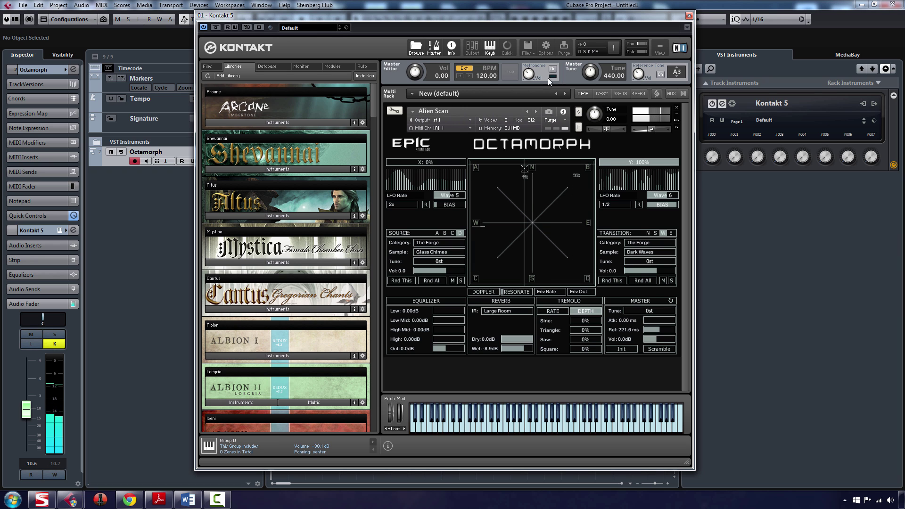
Step: Audition the next Rhythmic patches in order, from Bakery to Dystopic Fate
{"action": "left_click", "coordinate": [536, 111]}
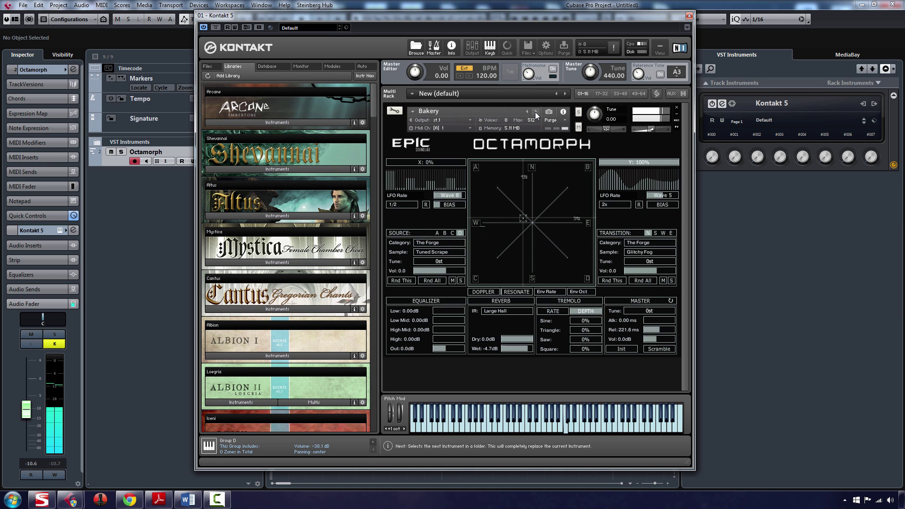
{"action": "left_click", "coordinate": [535, 112]}
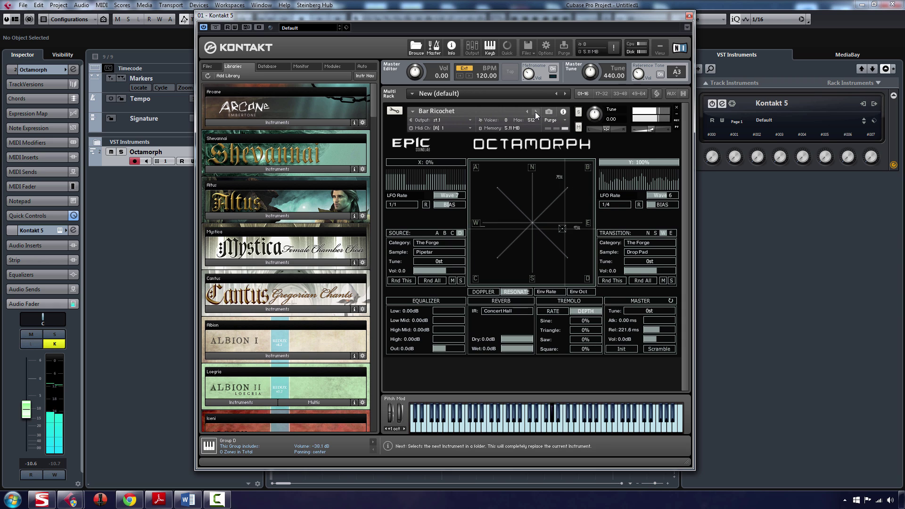
{"action": "left_click", "coordinate": [536, 112]}
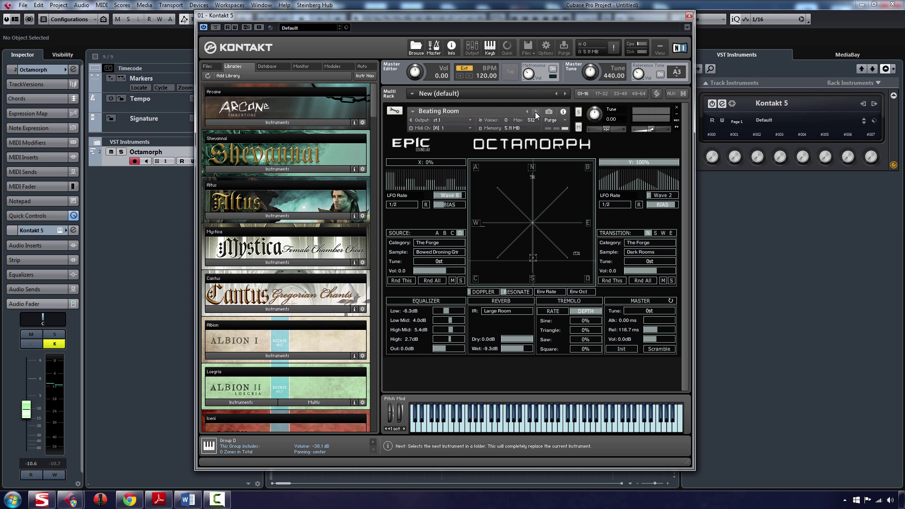
{"action": "left_click", "coordinate": [535, 112]}
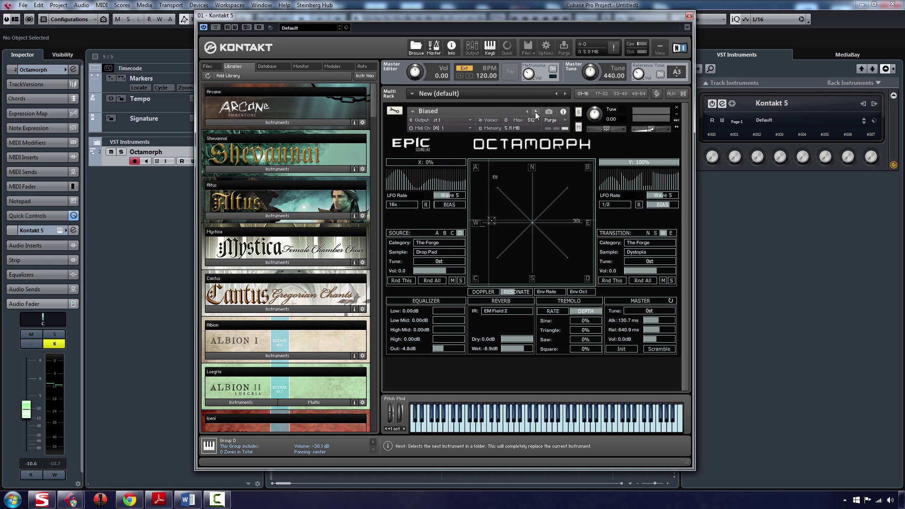
{"action": "left_click", "coordinate": [536, 111]}
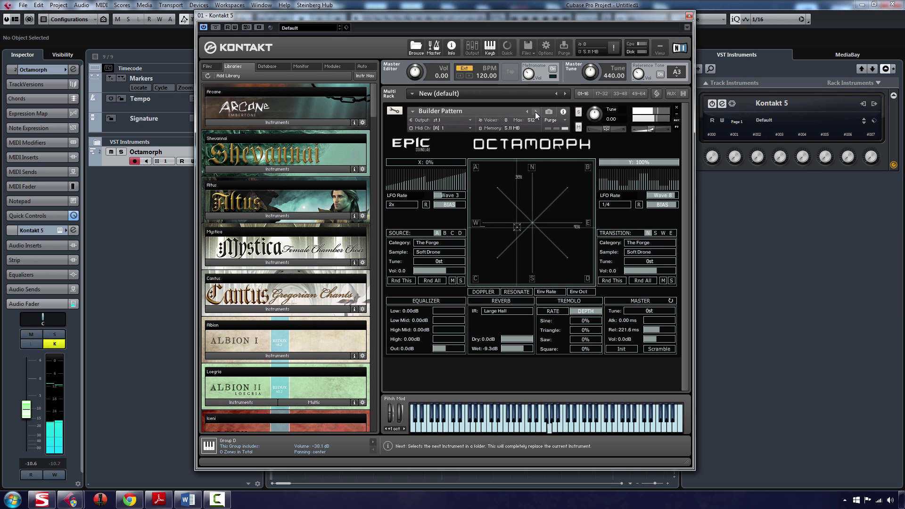
{"action": "left_click", "coordinate": [536, 113]}
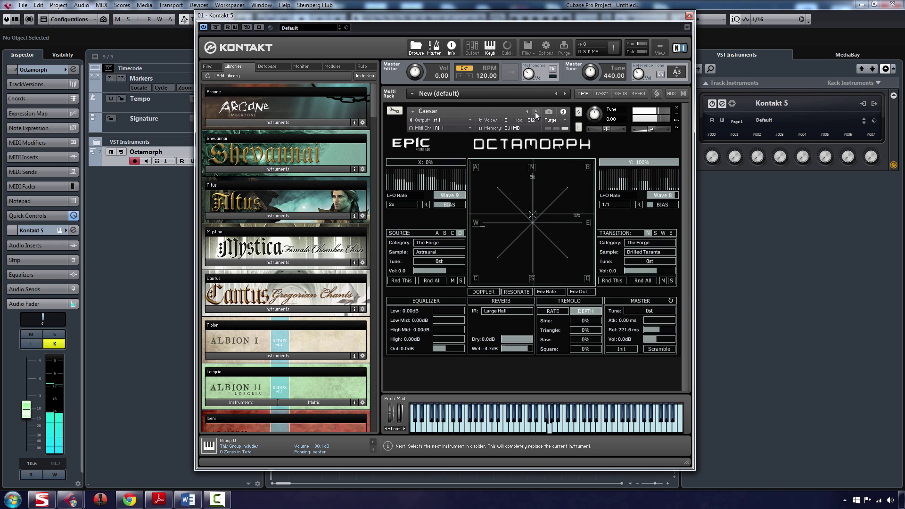
{"action": "left_click", "coordinate": [536, 114]}
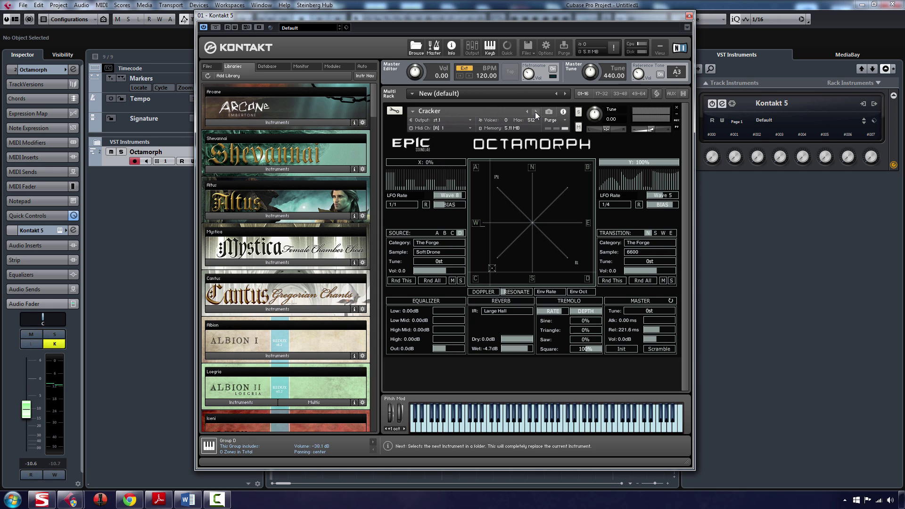
{"action": "left_click", "coordinate": [536, 113]}
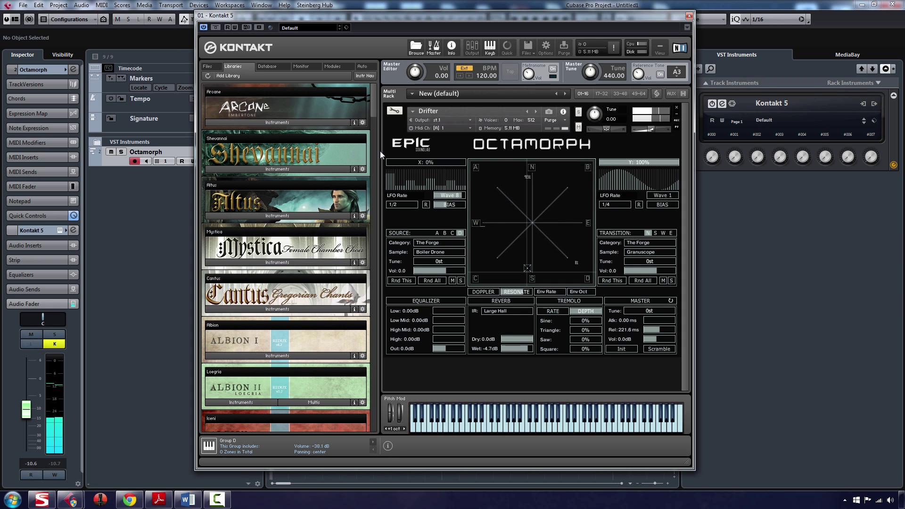
{"action": "left_click", "coordinate": [536, 112]}
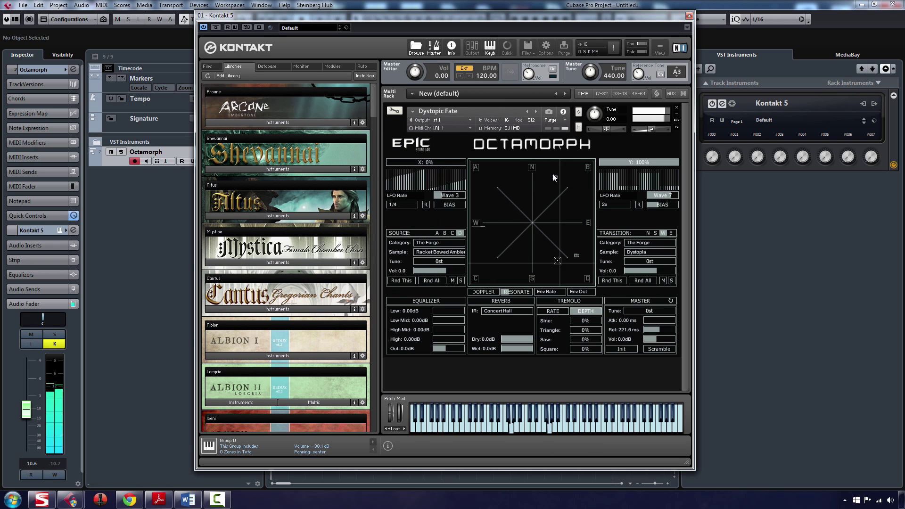
Step: Audition the next Rhythmic patches in order, from Enemy Base to Forgotten Pulse, and lower Forgotten Pulse's instrument volume slightly
{"action": "mouse_move", "coordinate": [647, 130]}
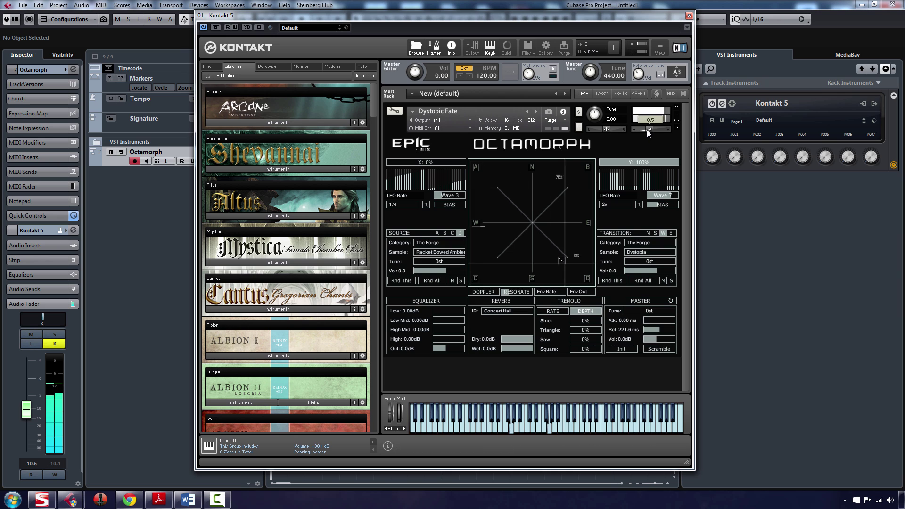
{"action": "left_click", "coordinate": [540, 112]}
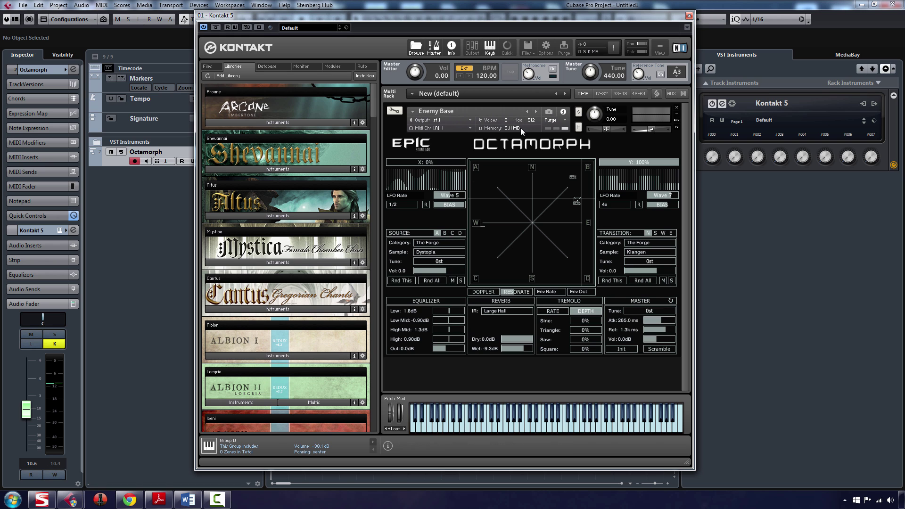
{"action": "left_click", "coordinate": [536, 113]}
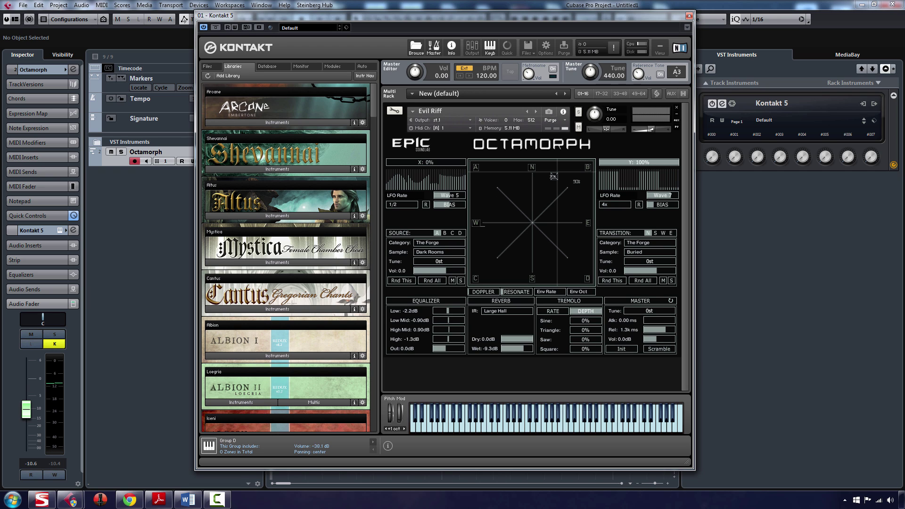
{"action": "left_click", "coordinate": [536, 112]}
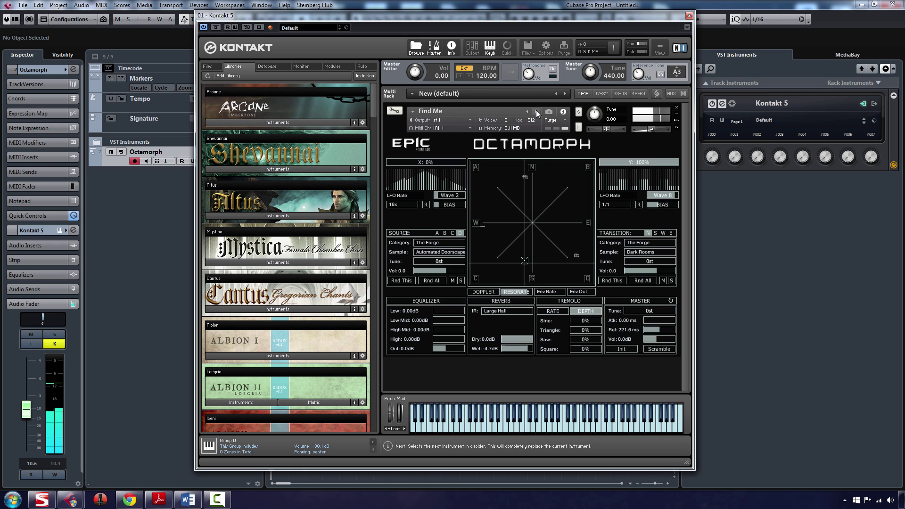
{"action": "left_click", "coordinate": [537, 112]}
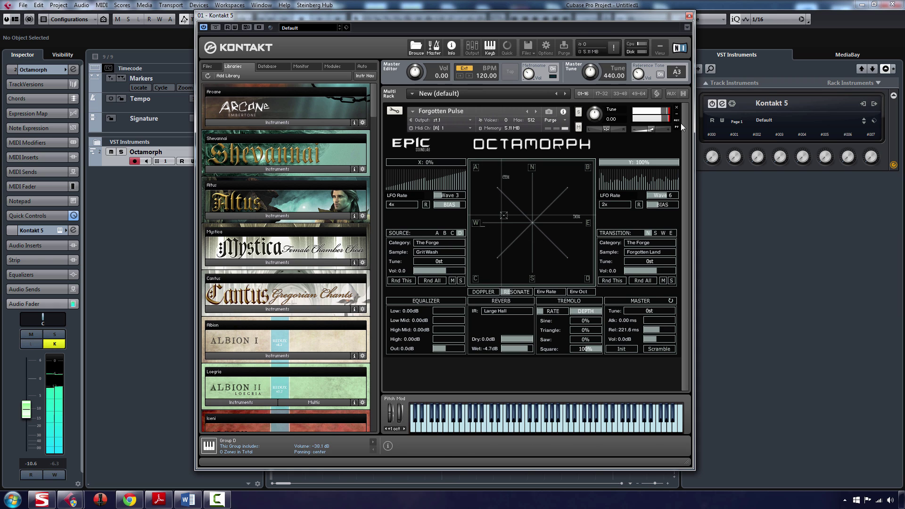
{"action": "left_click_drag", "start_coordinate": [652, 128], "coordinate": [651, 128]}
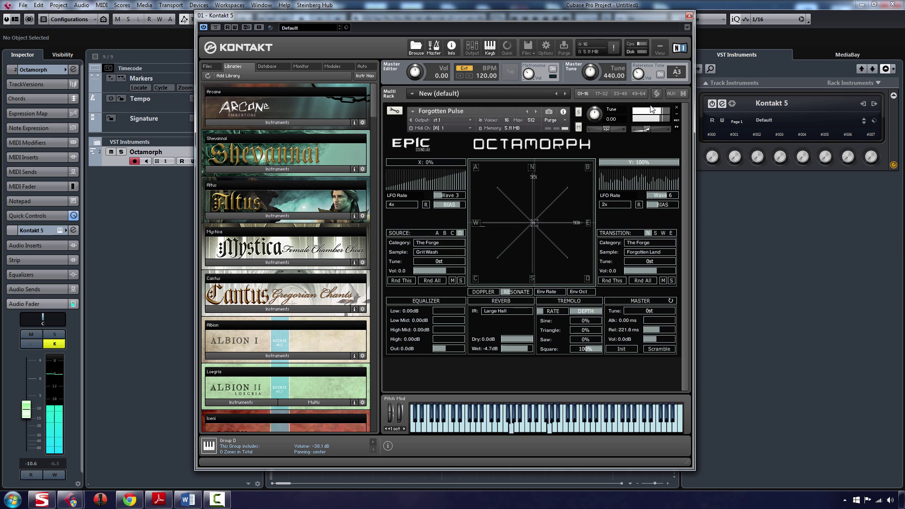
Step: Audition the next Rhythmic patches in order, from Gated Demon to March of the Grit
{"action": "left_click", "coordinate": [534, 114]}
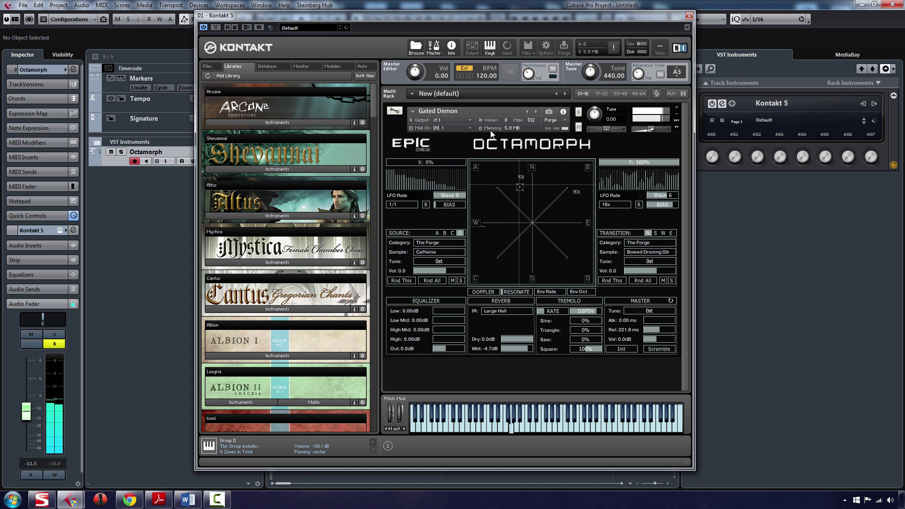
{"action": "left_click", "coordinate": [536, 112]}
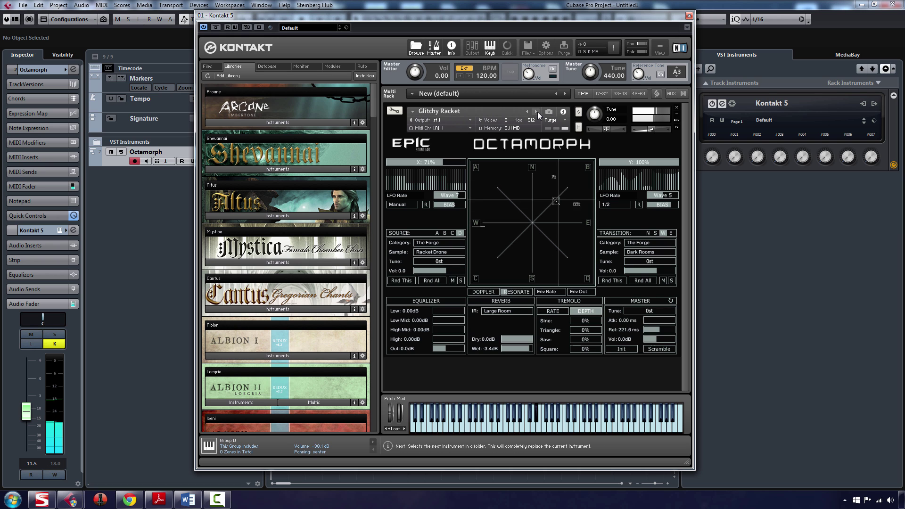
{"action": "left_click", "coordinate": [537, 112]}
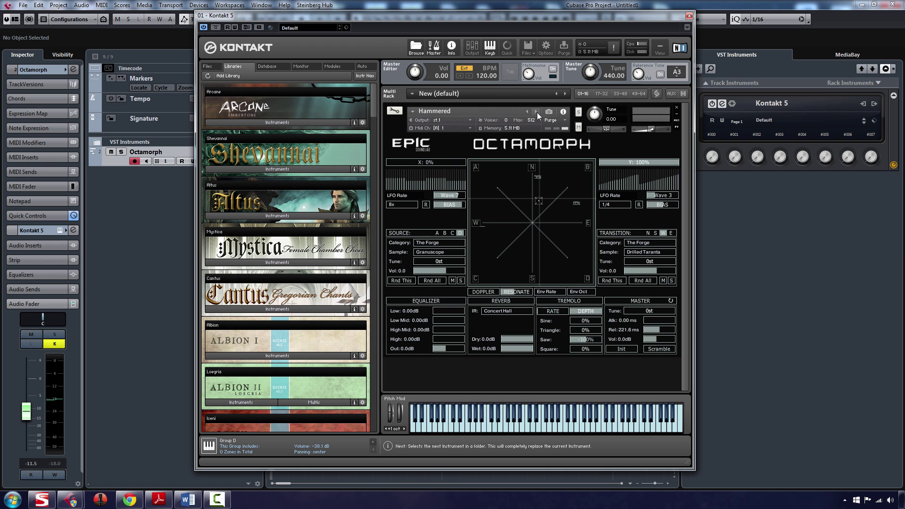
{"action": "left_click", "coordinate": [538, 113]}
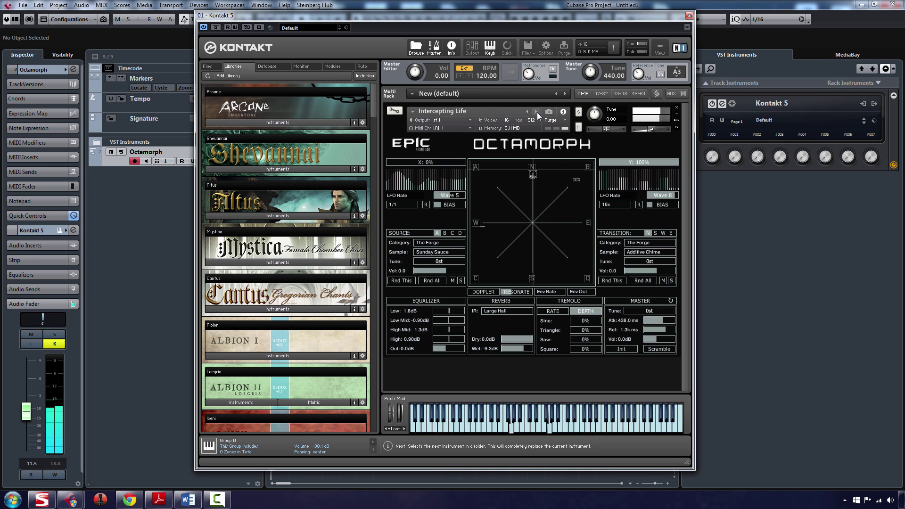
{"action": "left_click", "coordinate": [538, 114]}
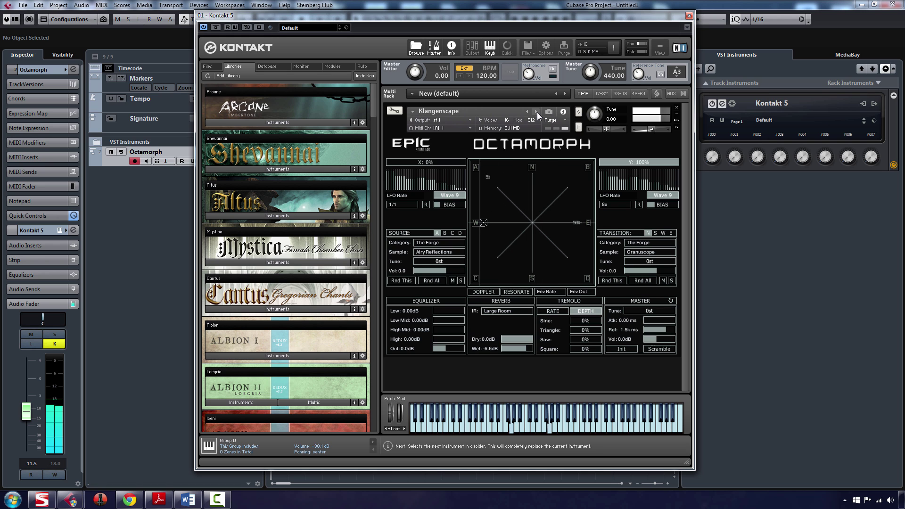
{"action": "left_click", "coordinate": [536, 112]}
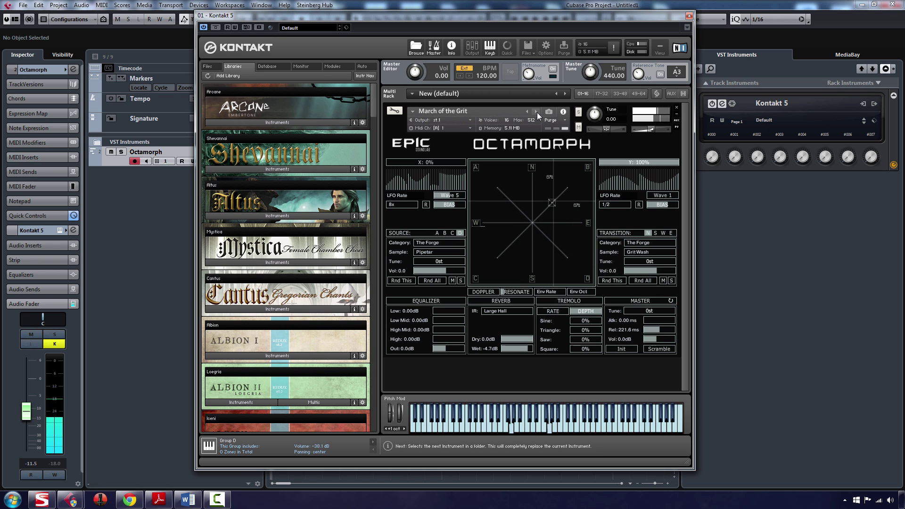
Step: Audition the next Rhythmic patches in order, from Oxymoron to Resobot, and lower Resobot's instrument volume
{"action": "left_click", "coordinate": [537, 112]}
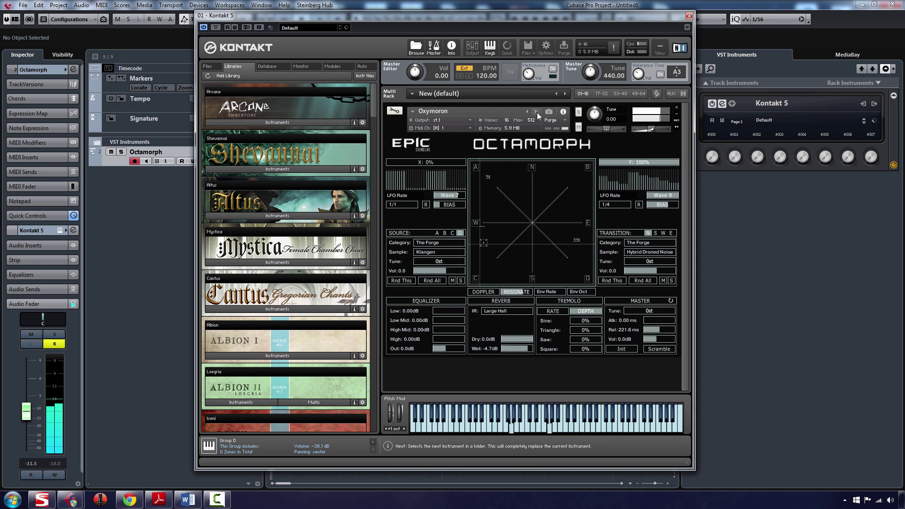
{"action": "left_click", "coordinate": [536, 112]}
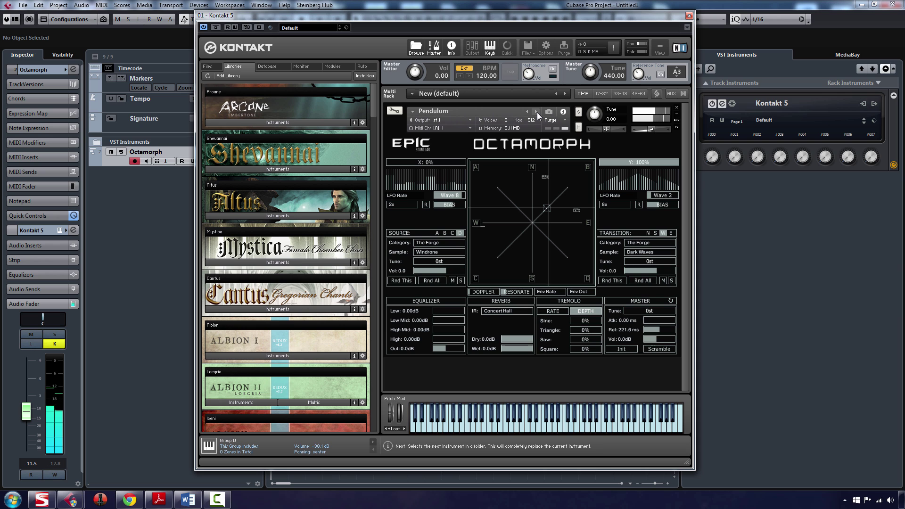
{"action": "left_click", "coordinate": [538, 113]}
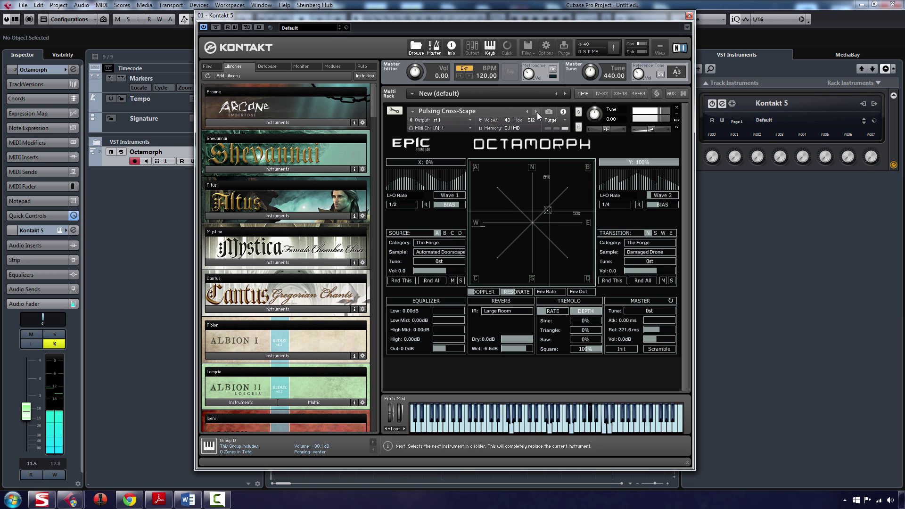
{"action": "left_click", "coordinate": [537, 112]}
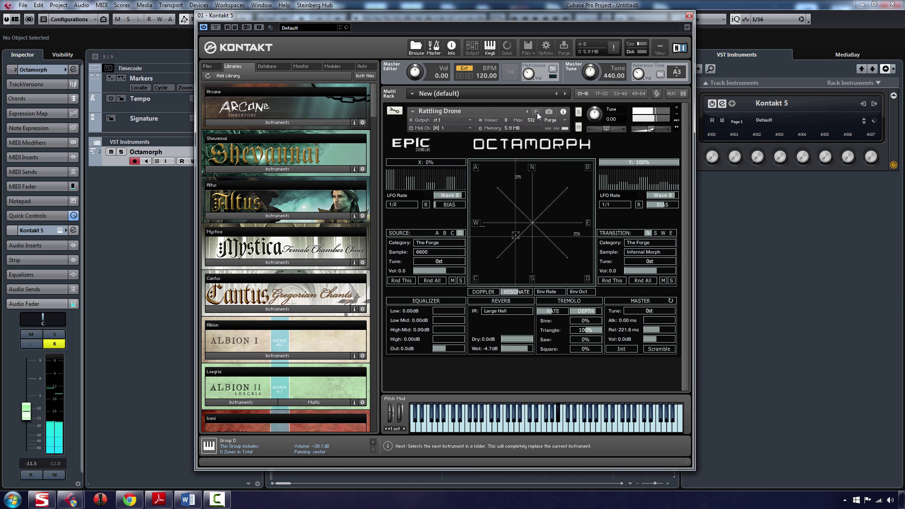
{"action": "left_click", "coordinate": [536, 111]}
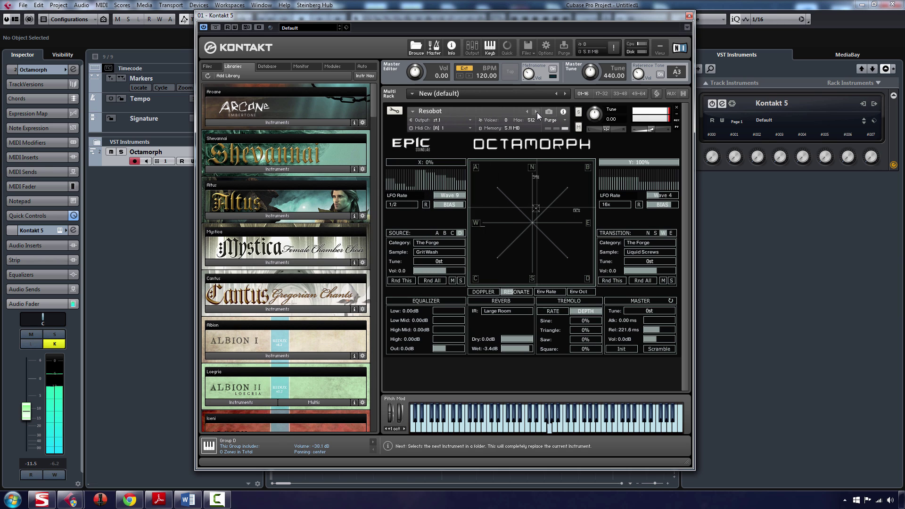
{"action": "left_click_drag", "start_coordinate": [653, 127], "coordinate": [646, 126]}
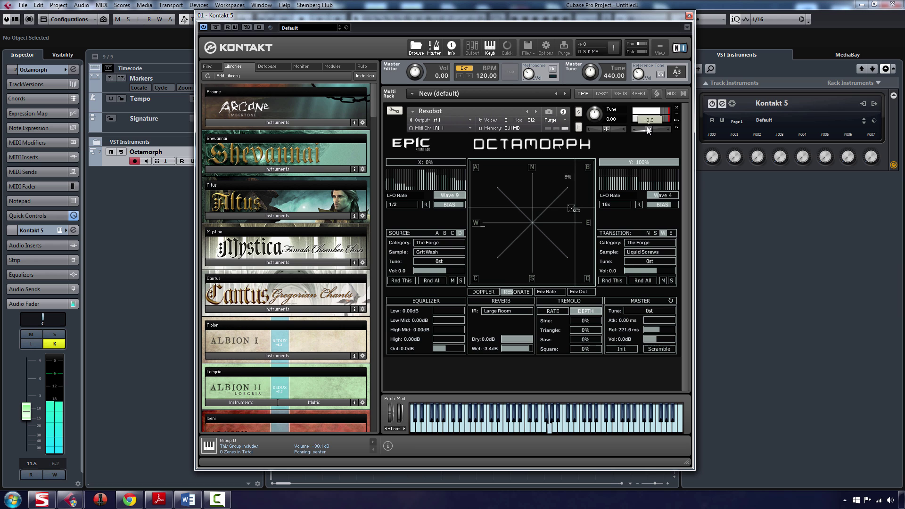
Step: Audition the next Rhythmic patches in order, from Sequenced Texture to Sweeping Pulse
{"action": "left_click", "coordinate": [536, 112]}
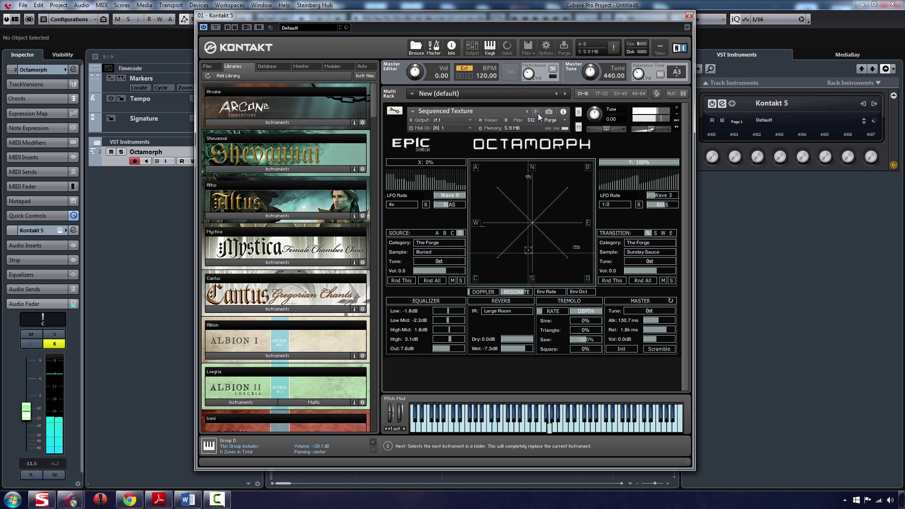
{"action": "left_click", "coordinate": [537, 113]}
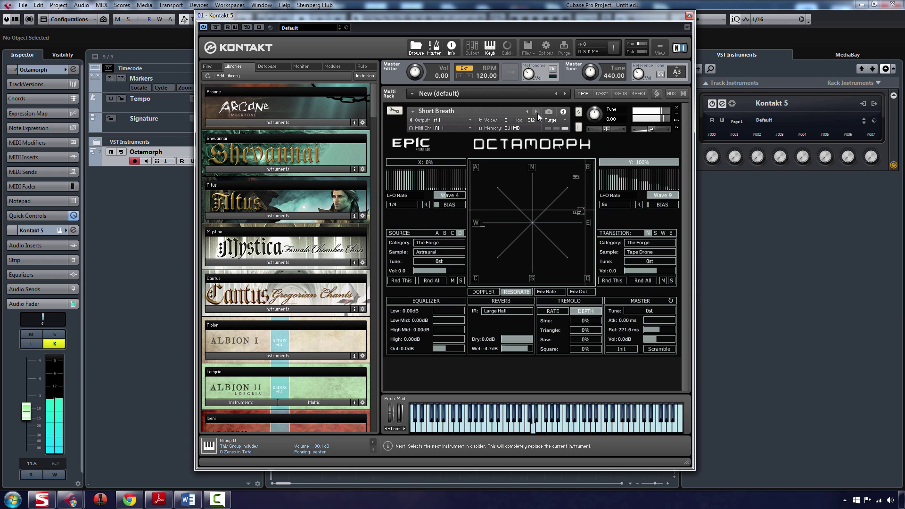
{"action": "left_click", "coordinate": [538, 114]}
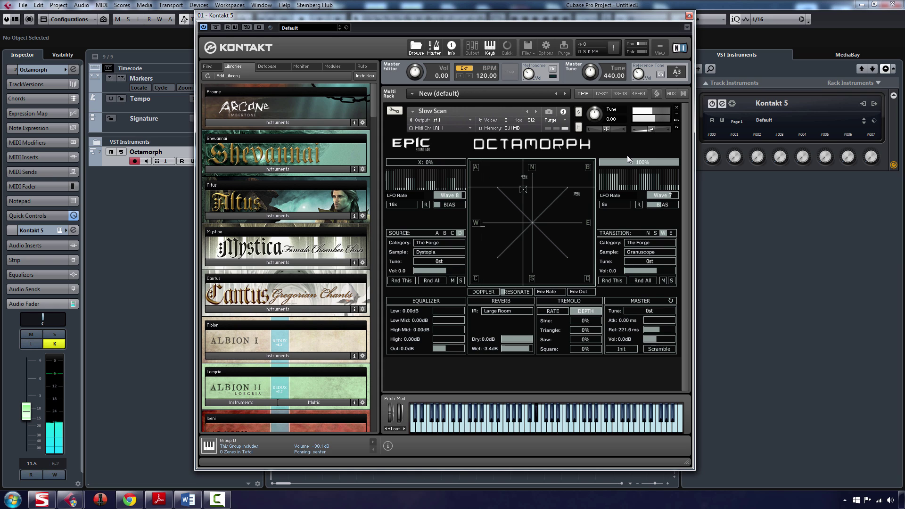
{"action": "left_click", "coordinate": [536, 112]}
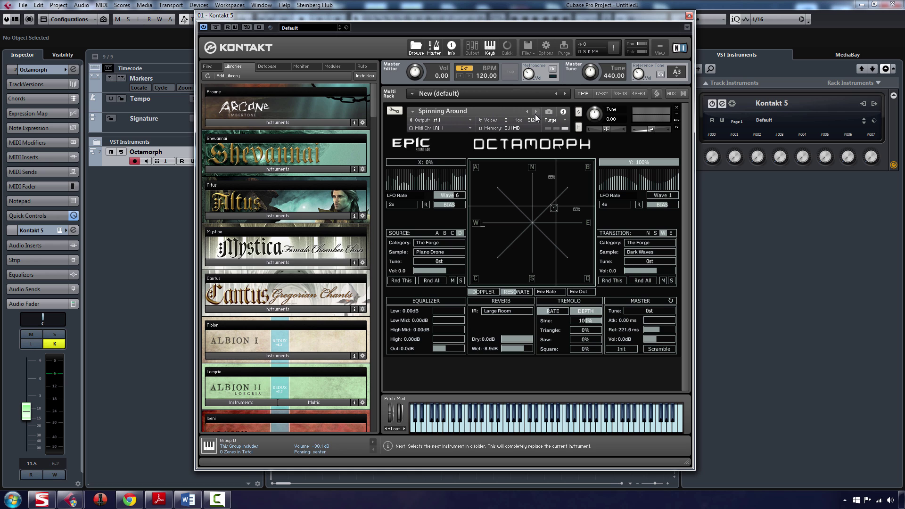
{"action": "left_click", "coordinate": [536, 115]}
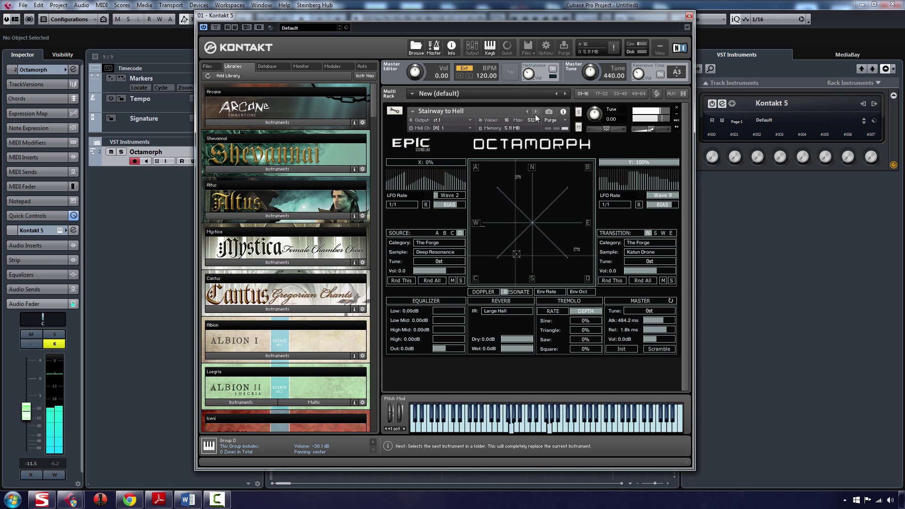
{"action": "left_click", "coordinate": [536, 115]}
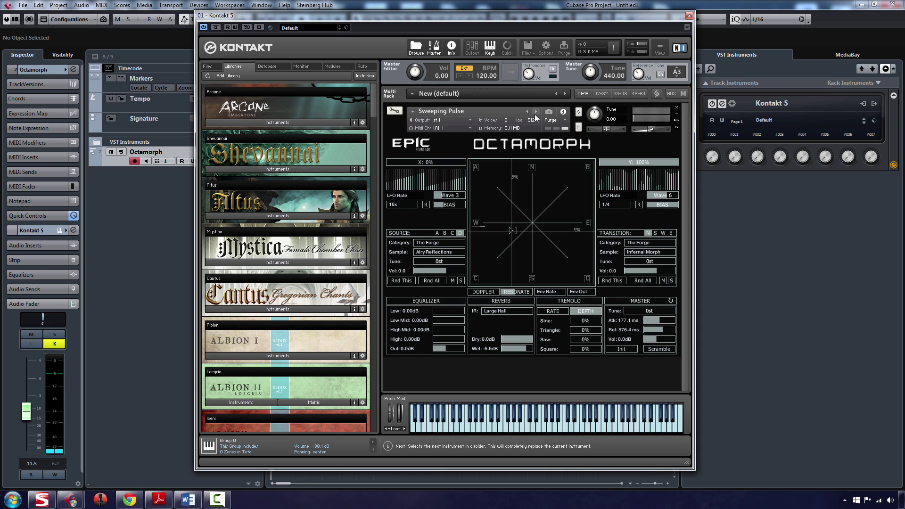
Step: Audition the next Rhythmic patches in order, from Sweeping Time to Tension Horn, and load Tremodrone
{"action": "left_click", "coordinate": [535, 115]}
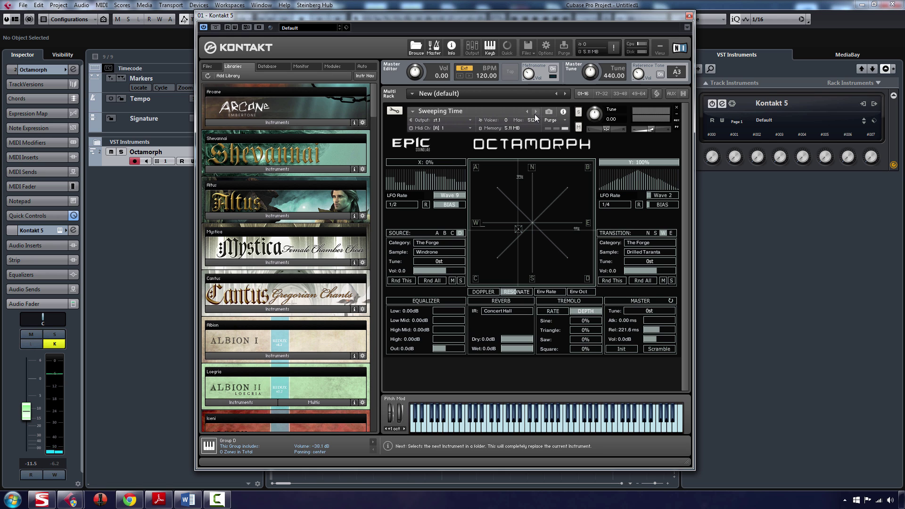
{"action": "left_click", "coordinate": [534, 115]}
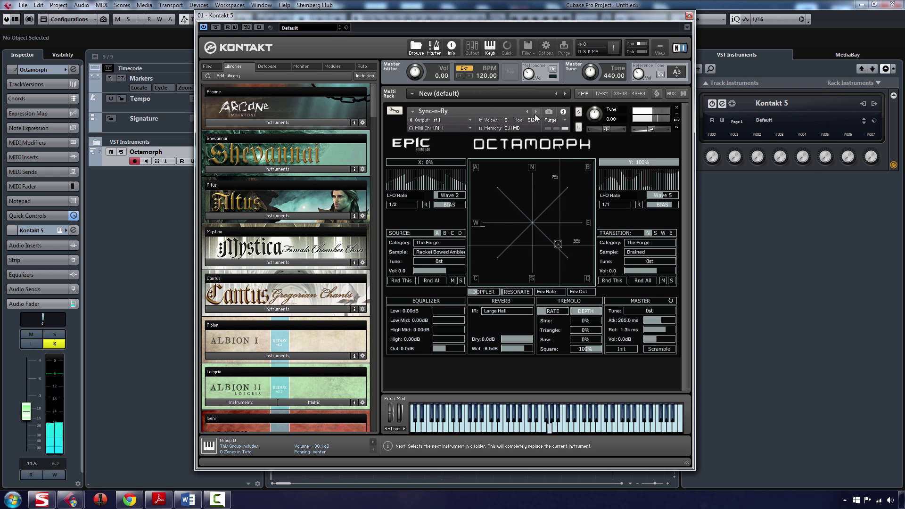
{"action": "left_click", "coordinate": [535, 115]}
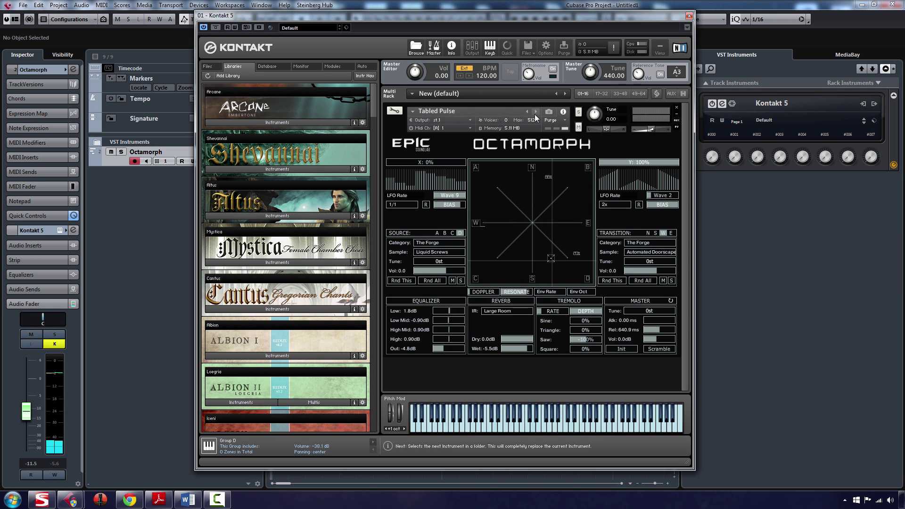
{"action": "left_click", "coordinate": [535, 113]}
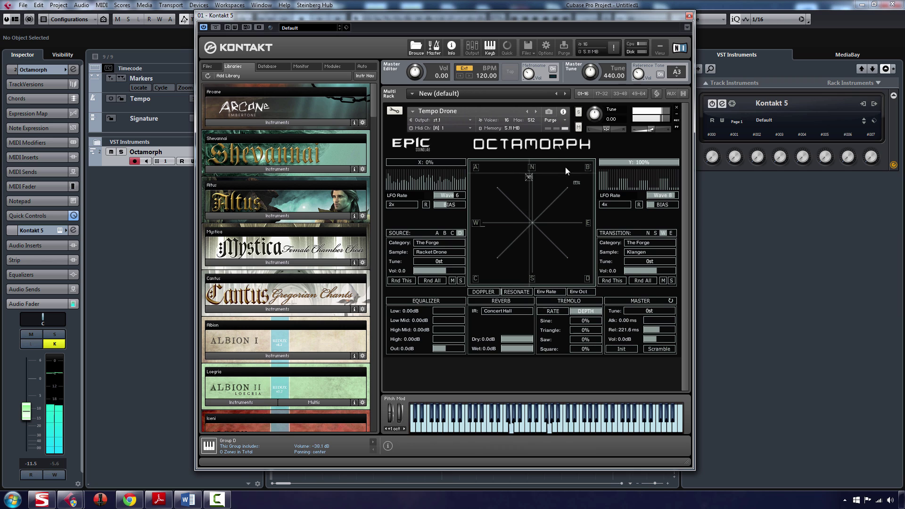
{"action": "mouse_move", "coordinate": [649, 131]}
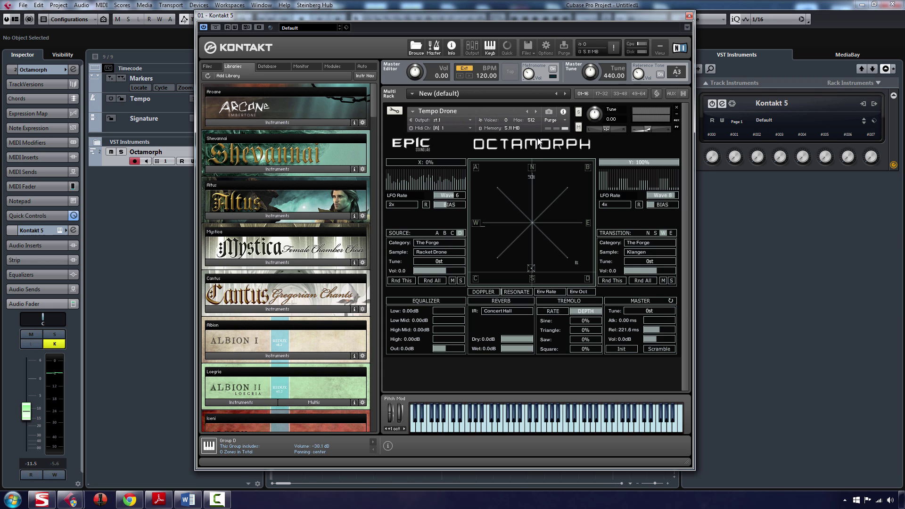
{"action": "left_click", "coordinate": [535, 113]}
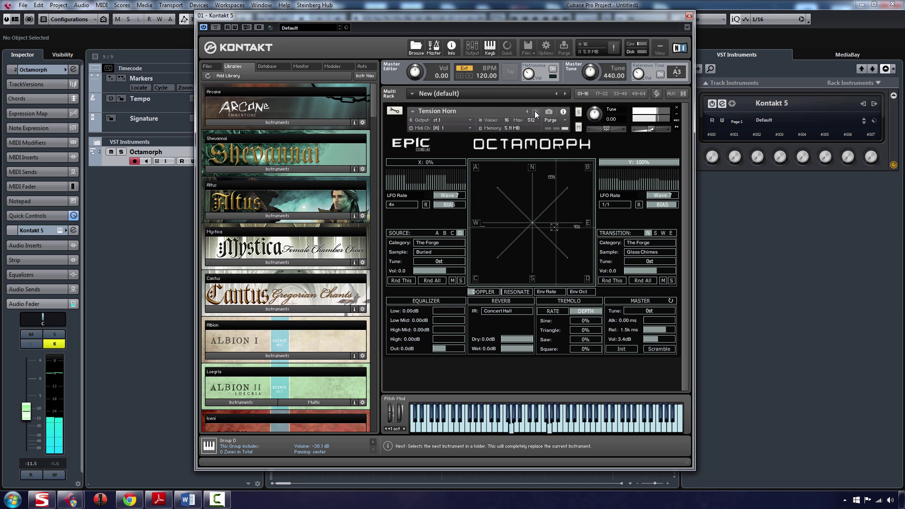
{"action": "left_click", "coordinate": [535, 112]}
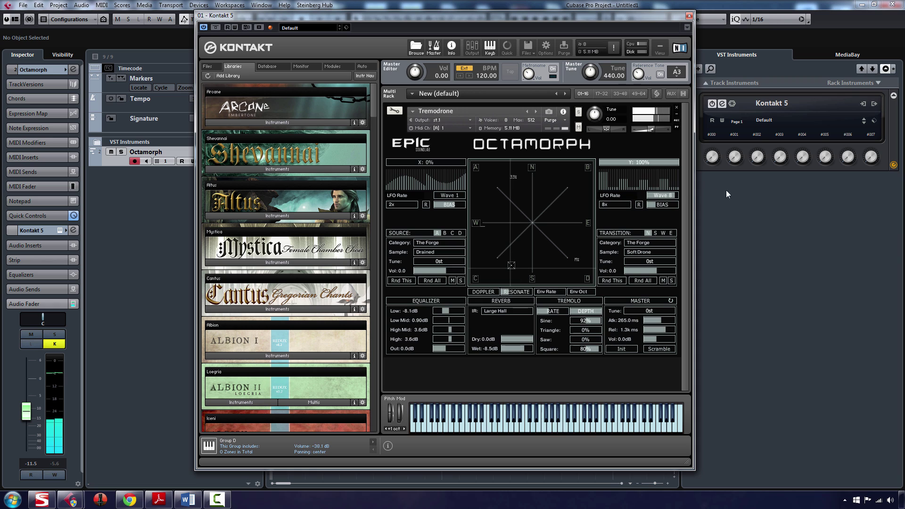
Step: Reduce Tremodrone's X-axis and Y-axis LFO bias to minimum and set its X-axis LFO waveform to Wave 6
{"action": "left_click", "coordinate": [655, 203]}
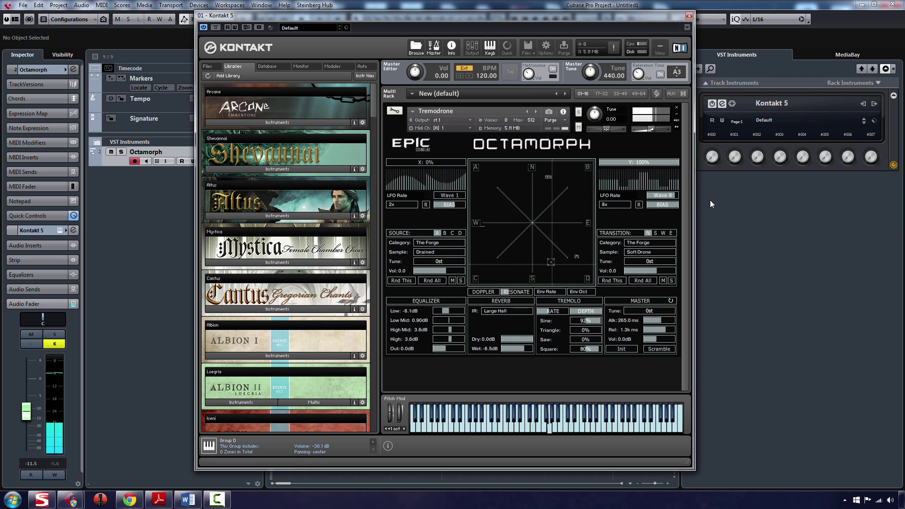
{"action": "left_click", "coordinate": [662, 205]}
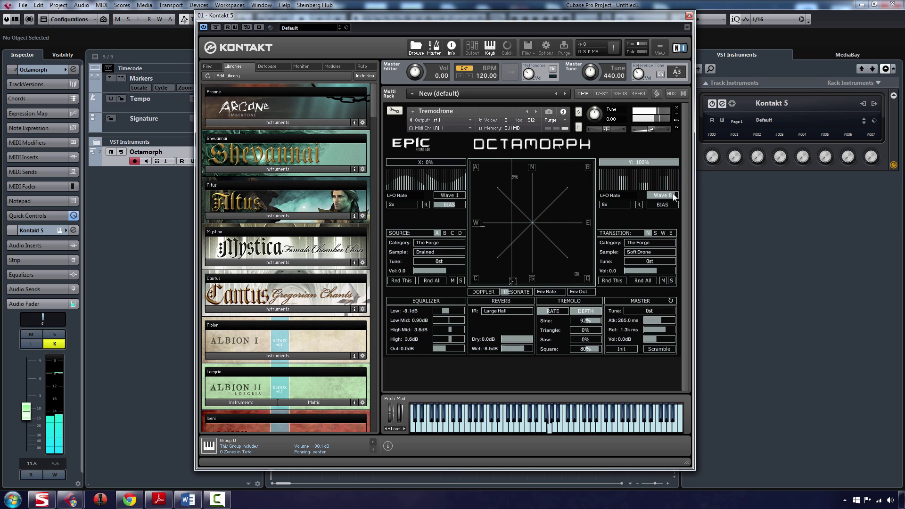
{"action": "left_click", "coordinate": [455, 206]}
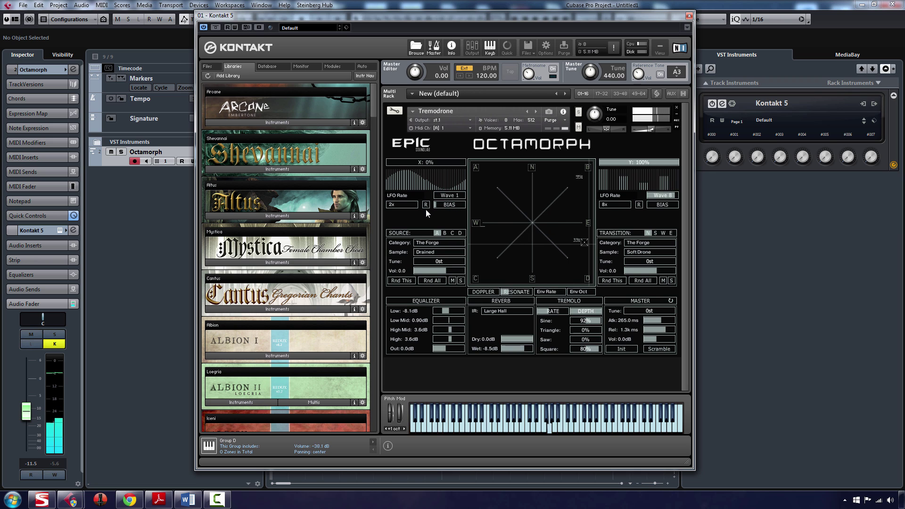
{"action": "left_click_drag", "start_coordinate": [443, 192], "coordinate": [469, 199]}
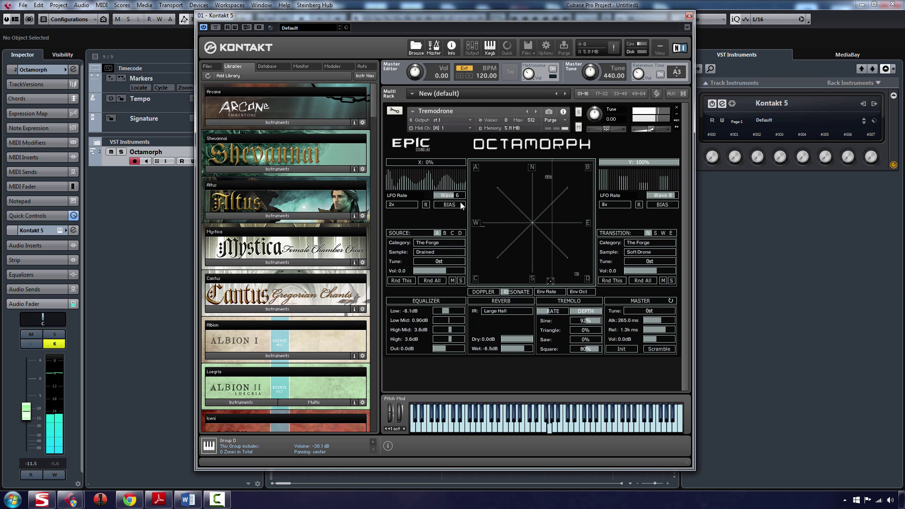
Step: Raise Tremodrone's X-axis LFO bias partway and audition the following Rhythmic patches, from Vertical Scan through Yet Another Builder to Alien Scan
{"action": "left_click", "coordinate": [443, 204]}
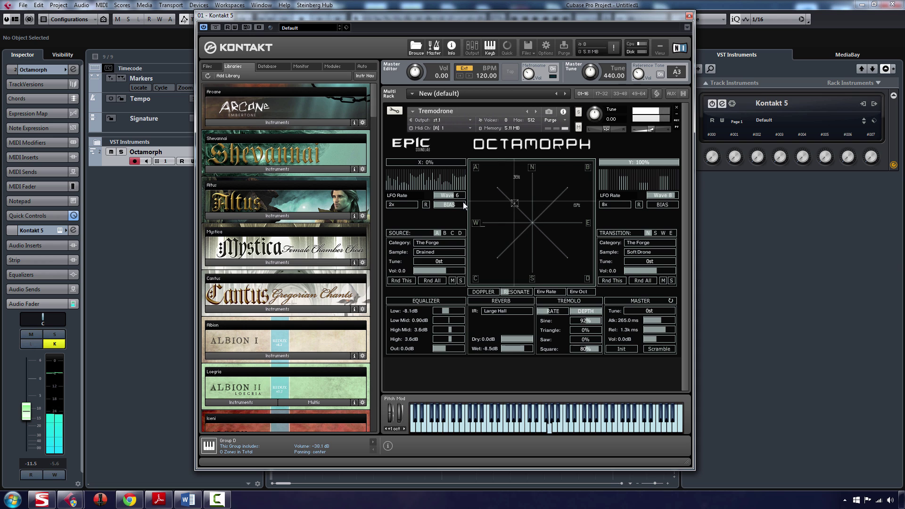
{"action": "left_click", "coordinate": [536, 112]}
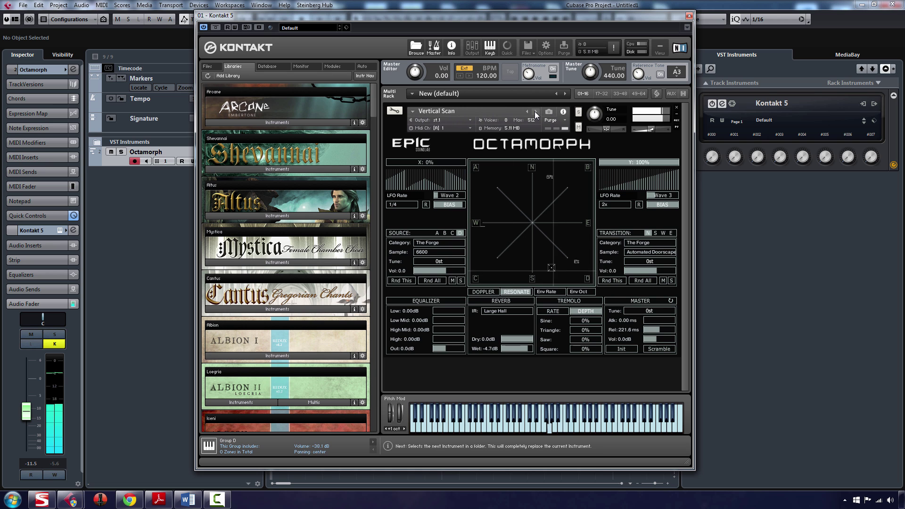
{"action": "left_click", "coordinate": [536, 113]}
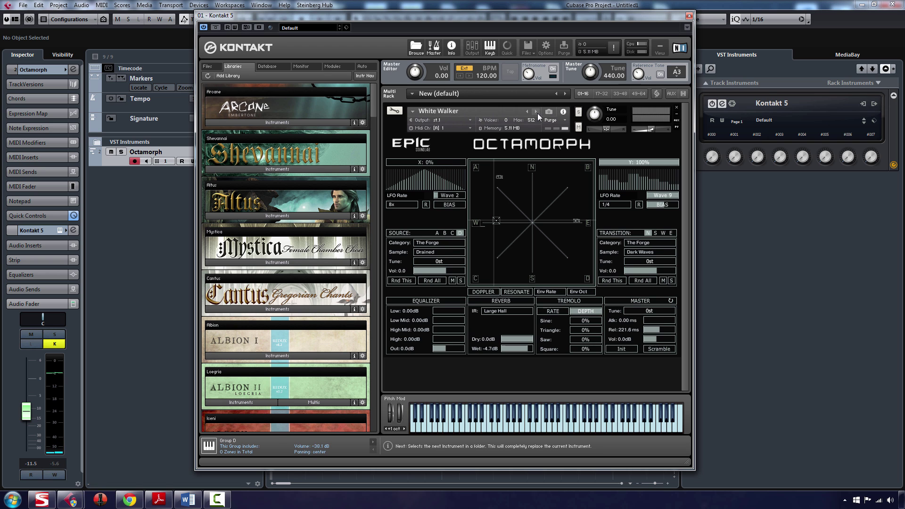
{"action": "left_click", "coordinate": [537, 113]}
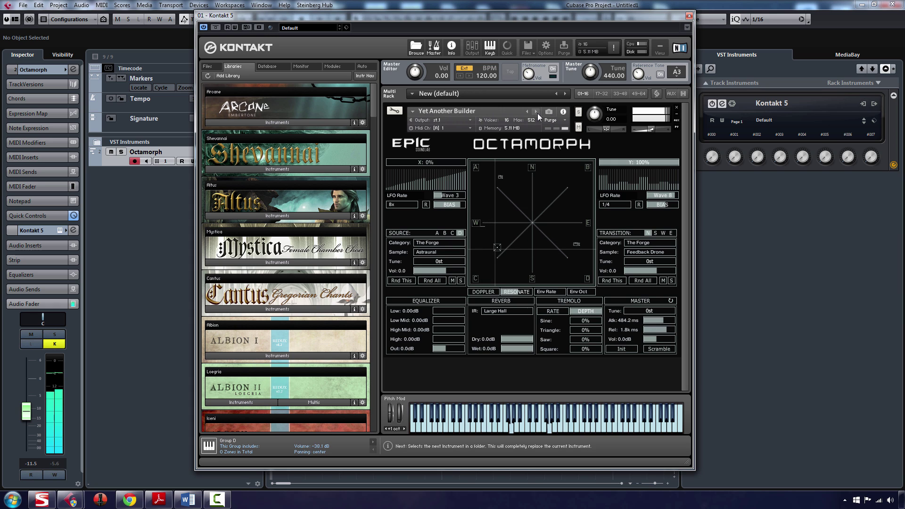
{"action": "left_click", "coordinate": [538, 115]}
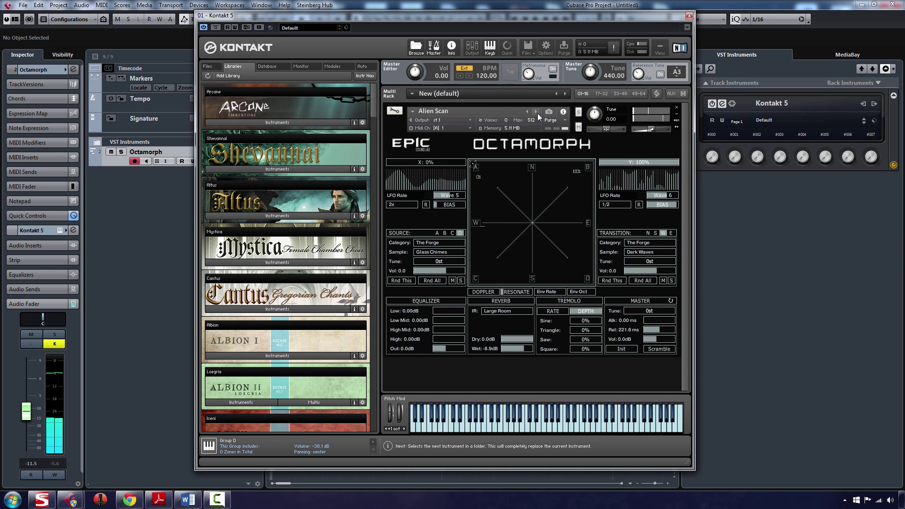
Step: Load the Black Walls patch from Octamorph FE's Drones folder and lower the Octamorph track's volume to -14.2
{"action": "right_click", "coordinate": [548, 367]}
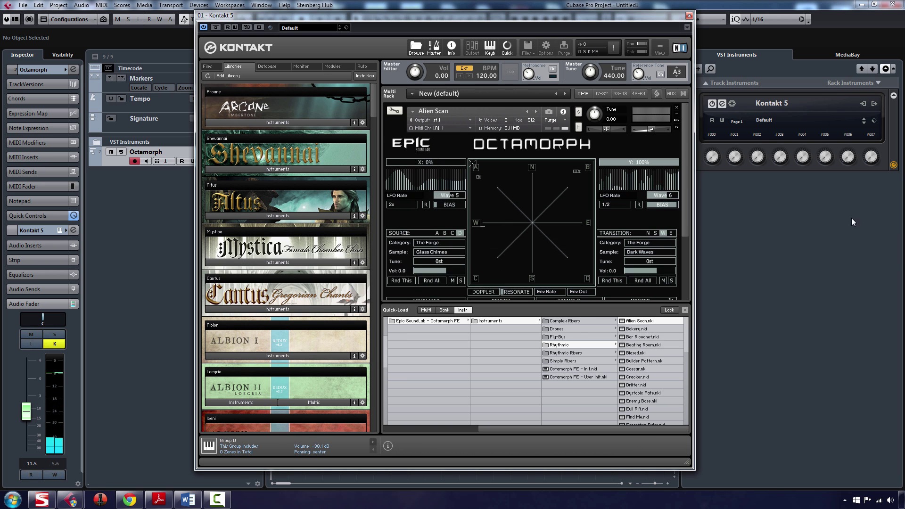
{"action": "left_click", "coordinate": [579, 327]}
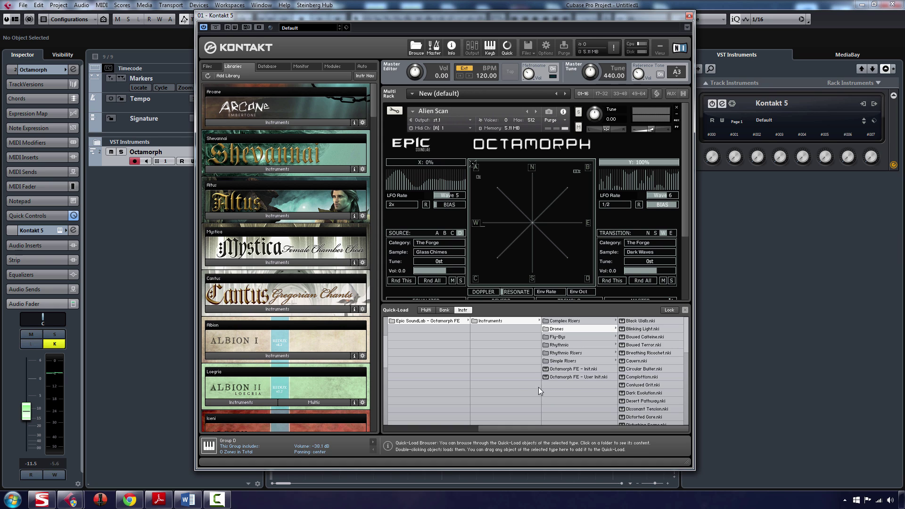
{"action": "left_click", "coordinate": [637, 322]}
{"action": "left_click_drag", "start_coordinate": [637, 323], "coordinate": [572, 249]}
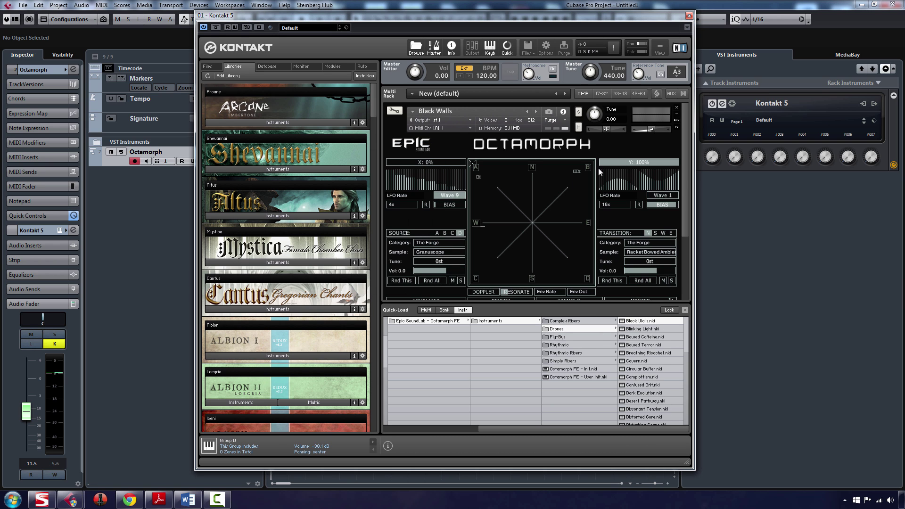
{"action": "right_click", "coordinate": [636, 144]}
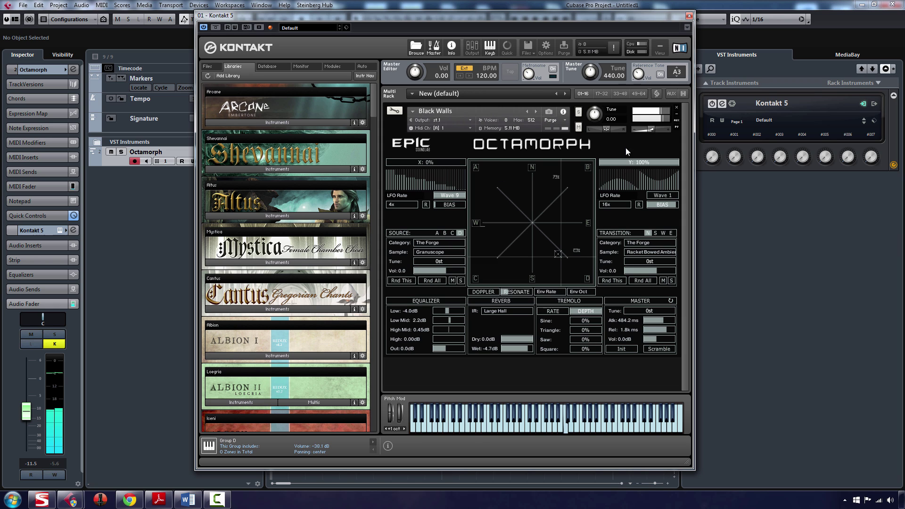
{"action": "scroll", "coordinate": [37, 418], "scroll_direction": "down", "scroll_amount": 1}
{"action": "scroll", "coordinate": [37, 418], "scroll_direction": "down", "scroll_amount": 2}
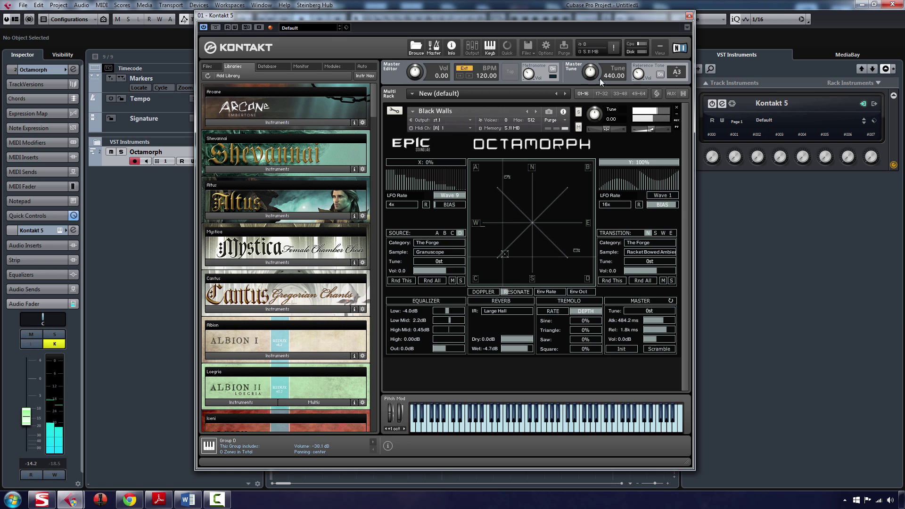
Step: Audition the next Drones patches in order, from Blinking Light to Circular Buffer
{"action": "left_click", "coordinate": [536, 111]}
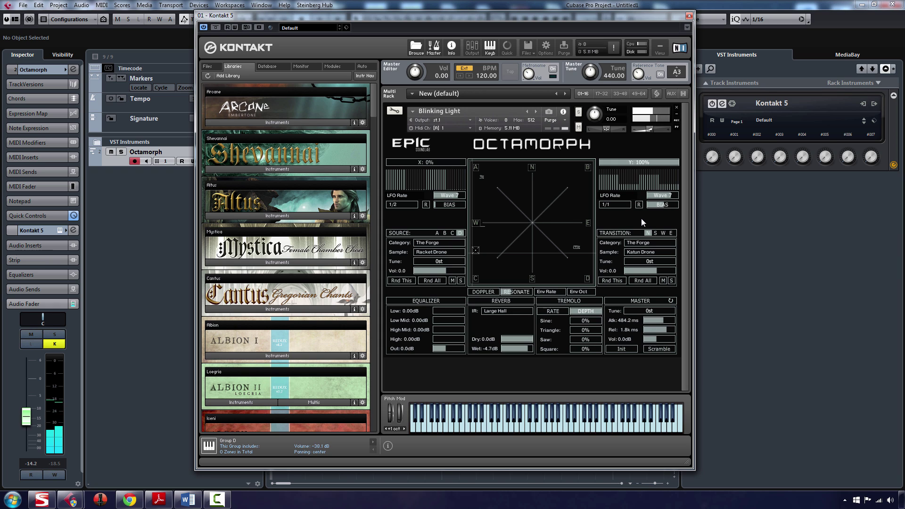
{"action": "left_click", "coordinate": [536, 113]}
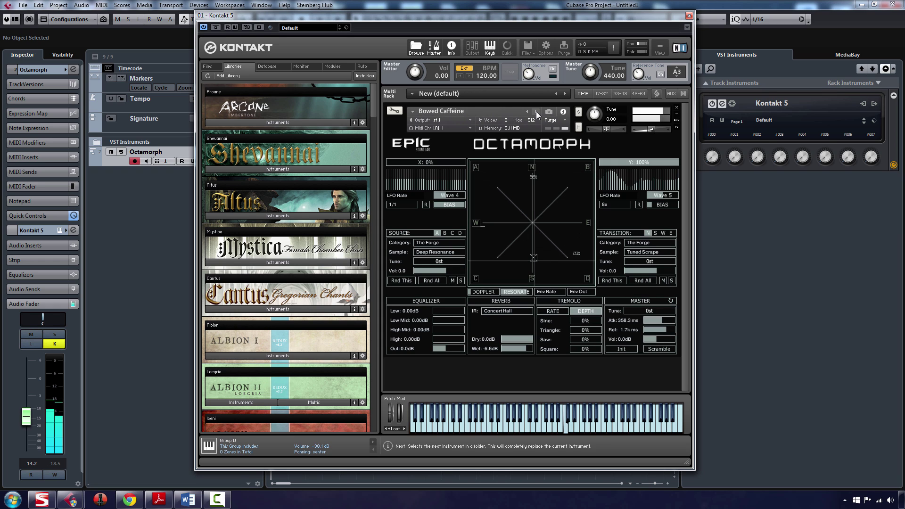
{"action": "left_click", "coordinate": [536, 113]}
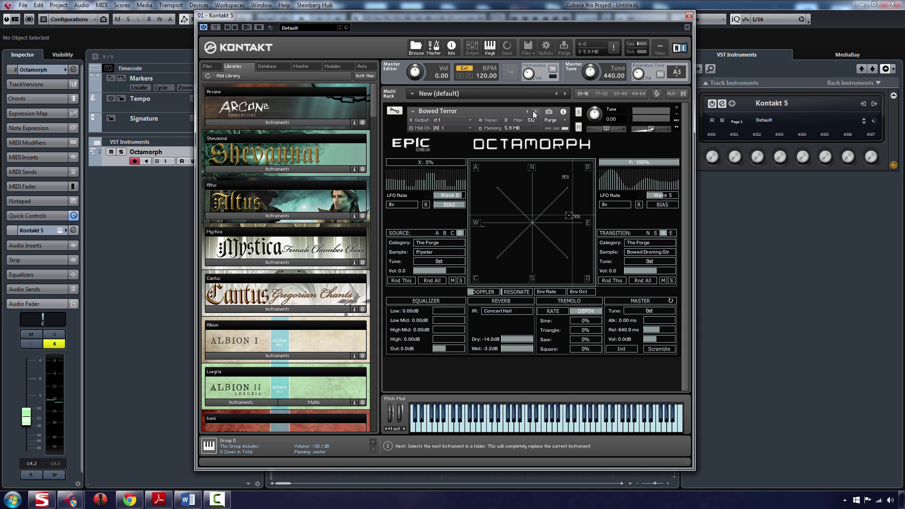
{"action": "left_click", "coordinate": [535, 113]}
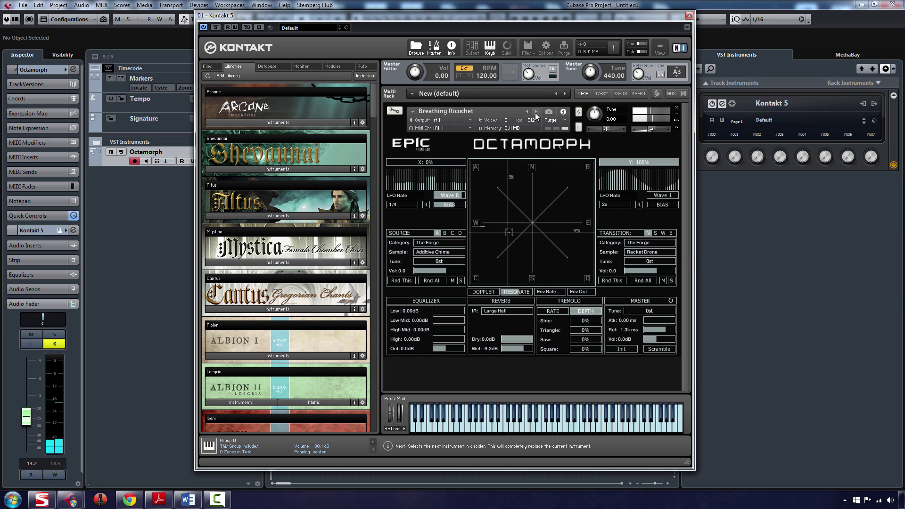
{"action": "left_click", "coordinate": [535, 113]}
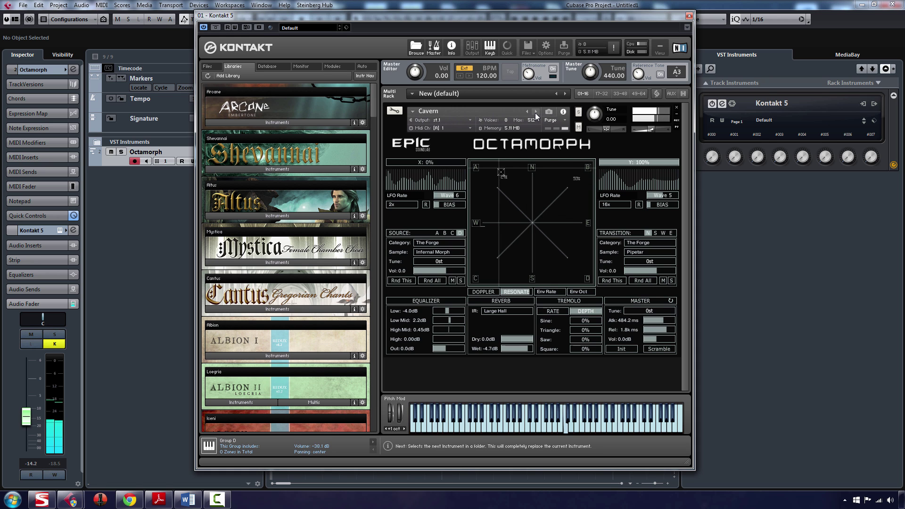
{"action": "left_click", "coordinate": [536, 112]}
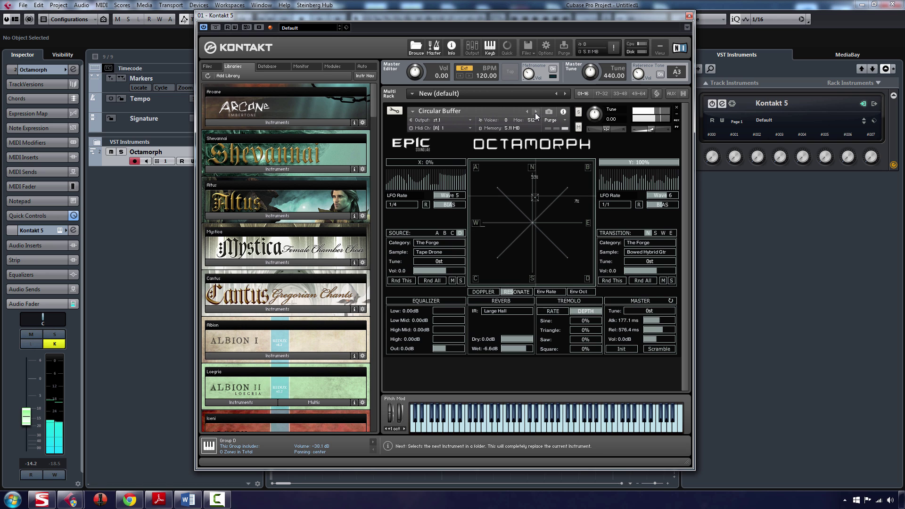
Step: Audition the Drones patches from Complottism to Disturbing Scape, setting Disturbing Scape's X-axis LFO to Wave 1 with minimum bias
{"action": "left_click", "coordinate": [535, 113]}
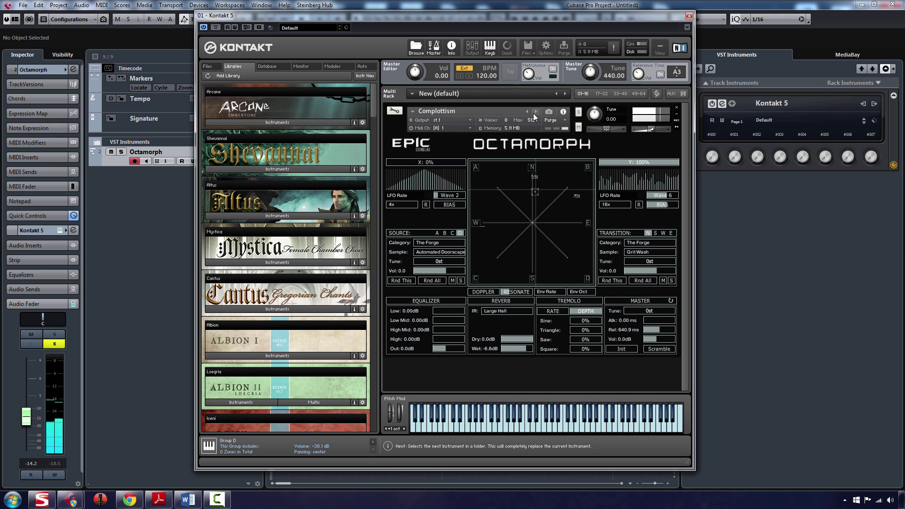
{"action": "left_click", "coordinate": [534, 114]}
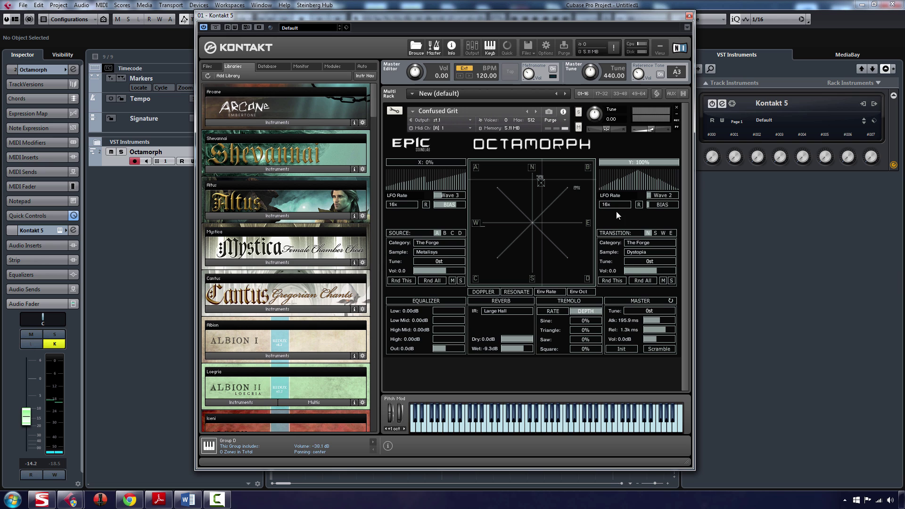
{"action": "left_click", "coordinate": [537, 112]}
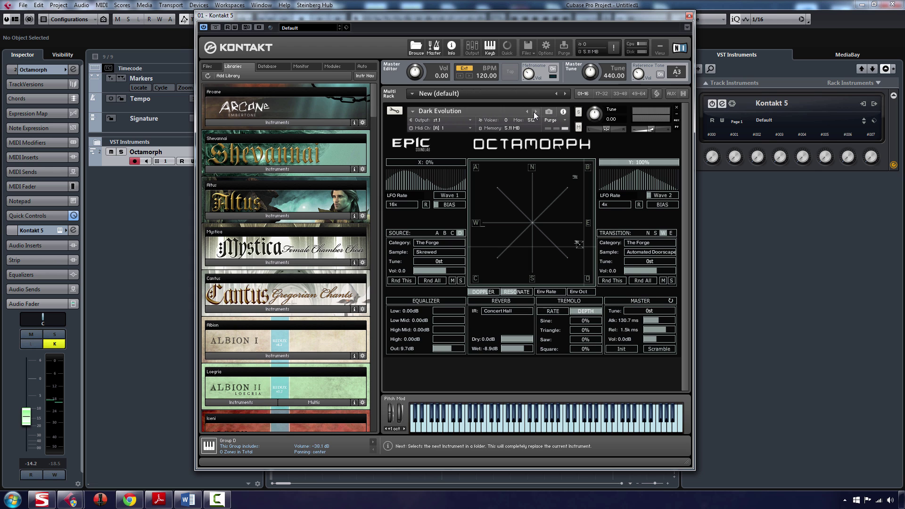
{"action": "left_click", "coordinate": [536, 112]}
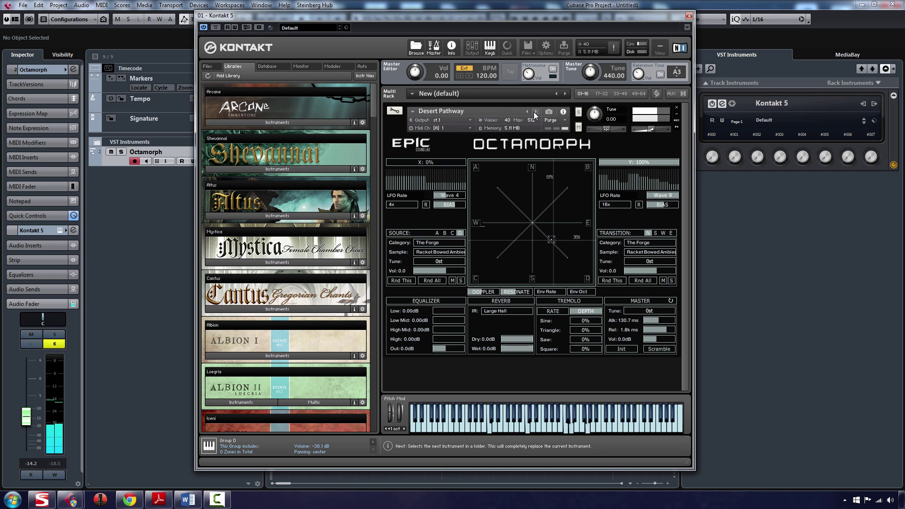
{"action": "left_click", "coordinate": [535, 112]}
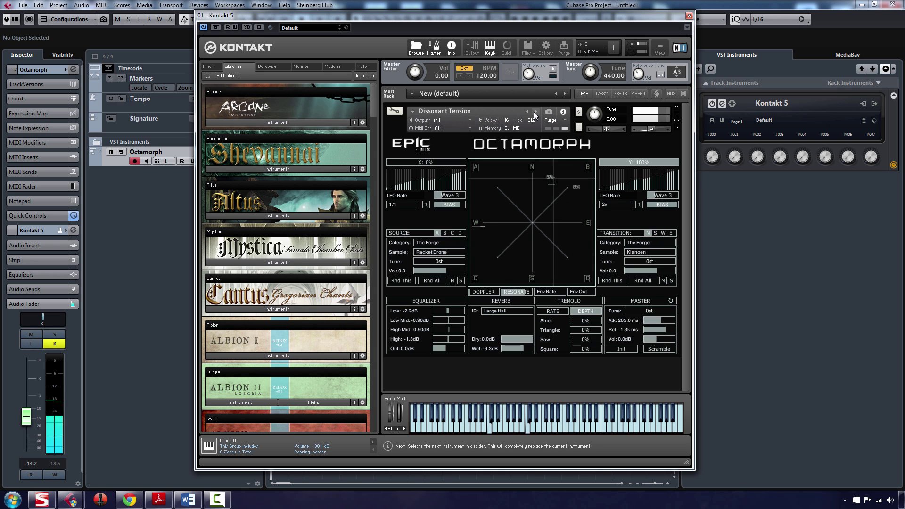
{"action": "left_click", "coordinate": [536, 112]}
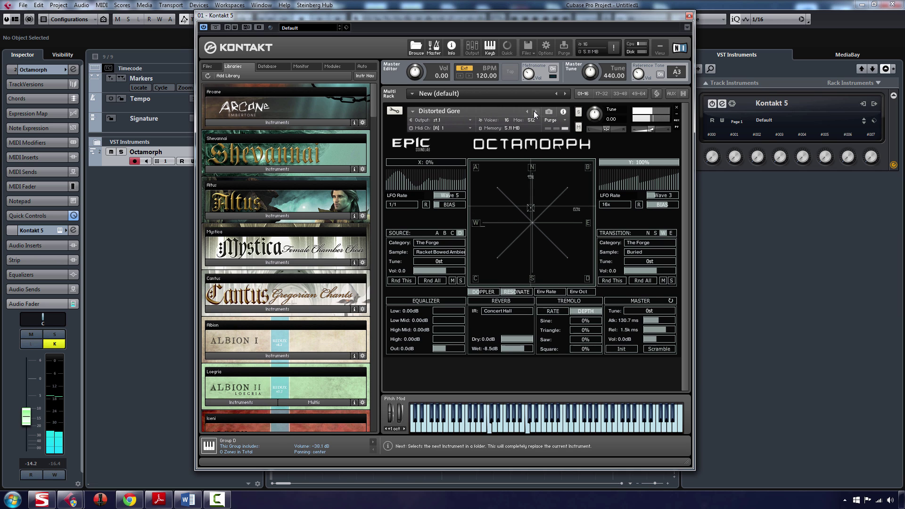
{"action": "left_click", "coordinate": [535, 112]}
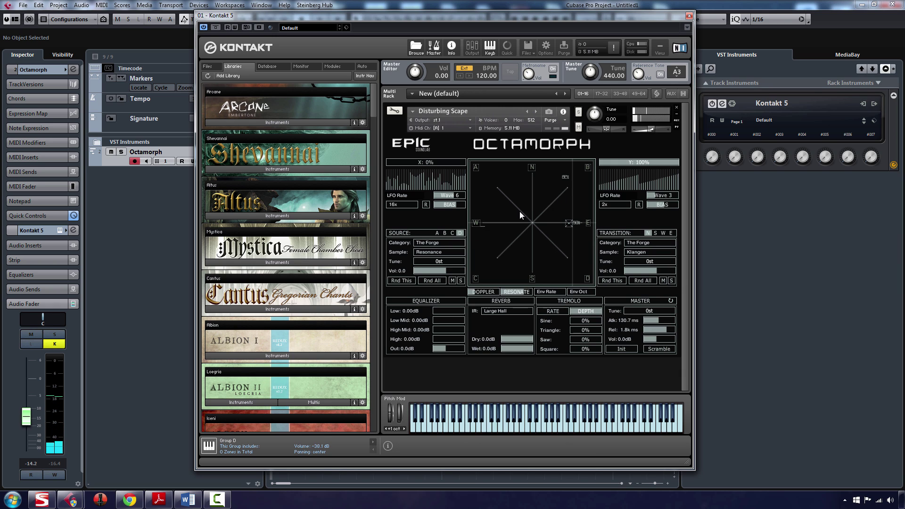
{"action": "left_click_drag", "start_coordinate": [437, 194], "coordinate": [428, 194]}
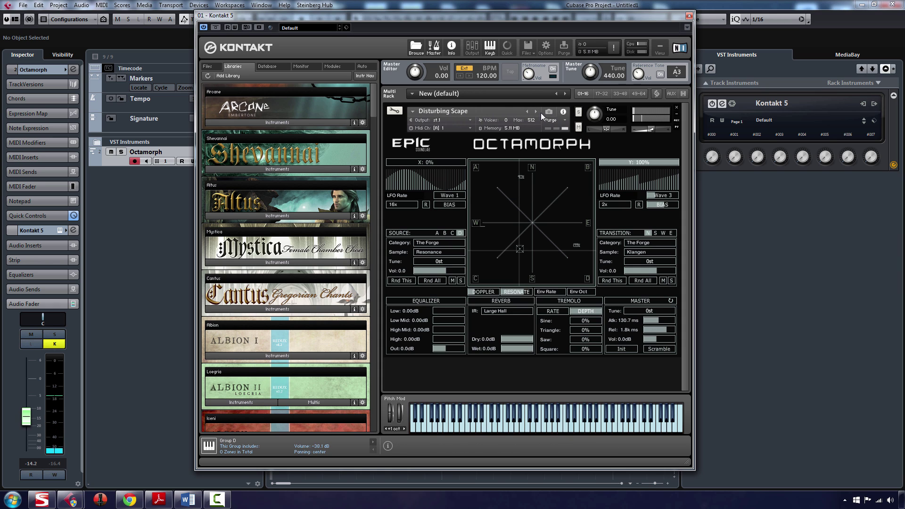
Step: Audition further Drones patches in order, from Doppleganger through Double Buried and Ghostly to Growling Nightmare
{"action": "left_click", "coordinate": [536, 113]}
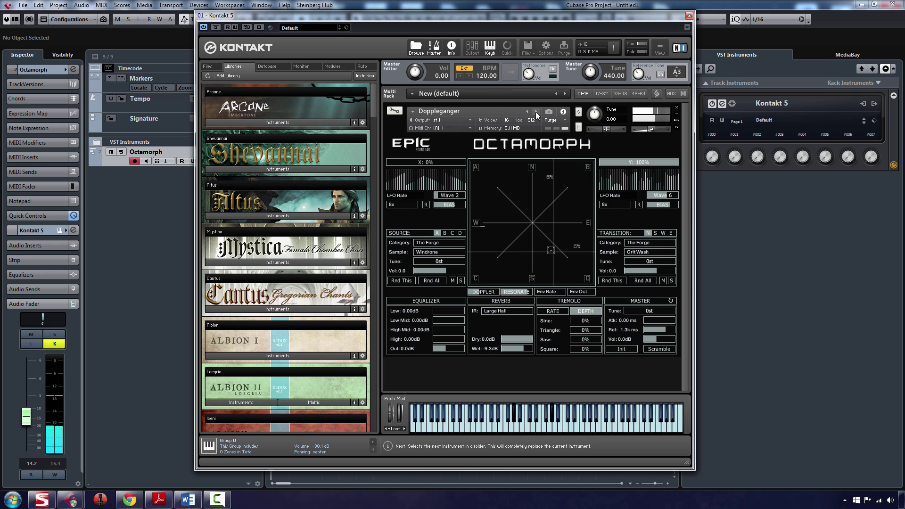
{"action": "left_click", "coordinate": [536, 113]}
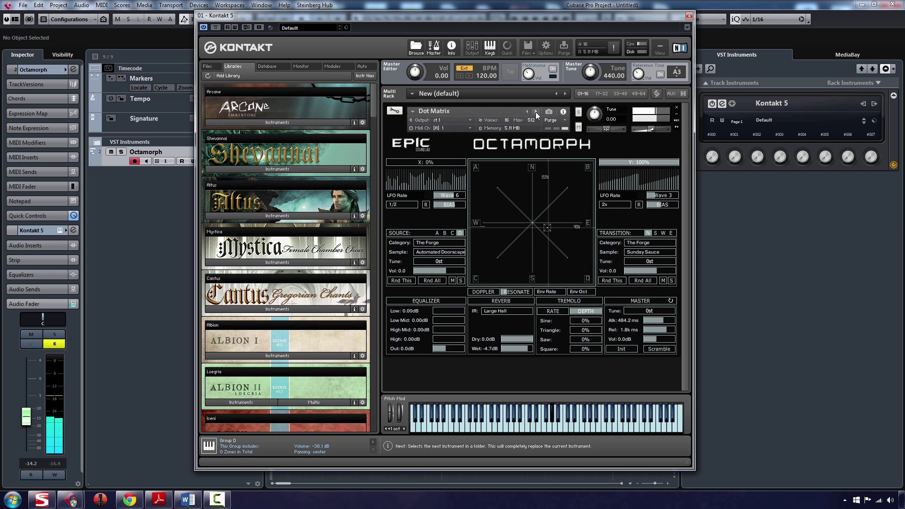
{"action": "left_click", "coordinate": [536, 112]}
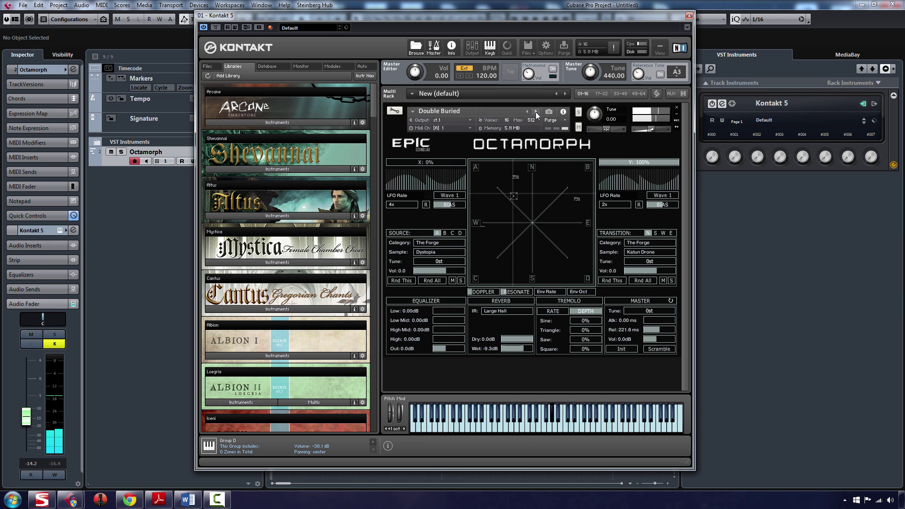
{"action": "left_click", "coordinate": [535, 112]}
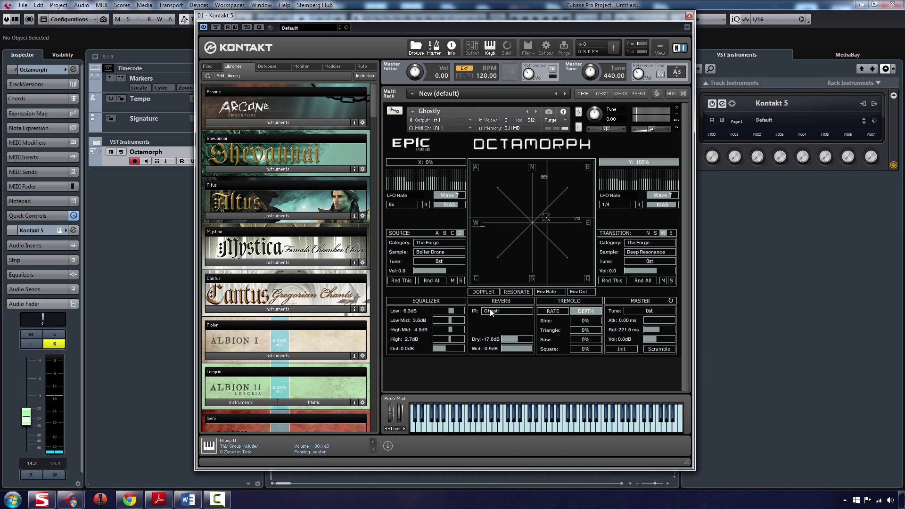
{"action": "left_click", "coordinate": [536, 112]}
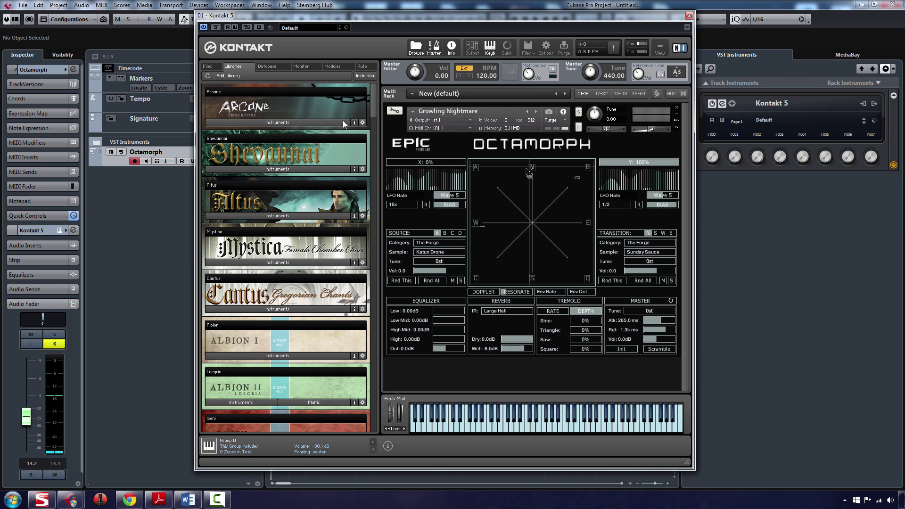
Step: Open Growling Nightmare for editing and show its Modulation section and Group Editor
{"action": "left_click", "coordinate": [395, 111]}
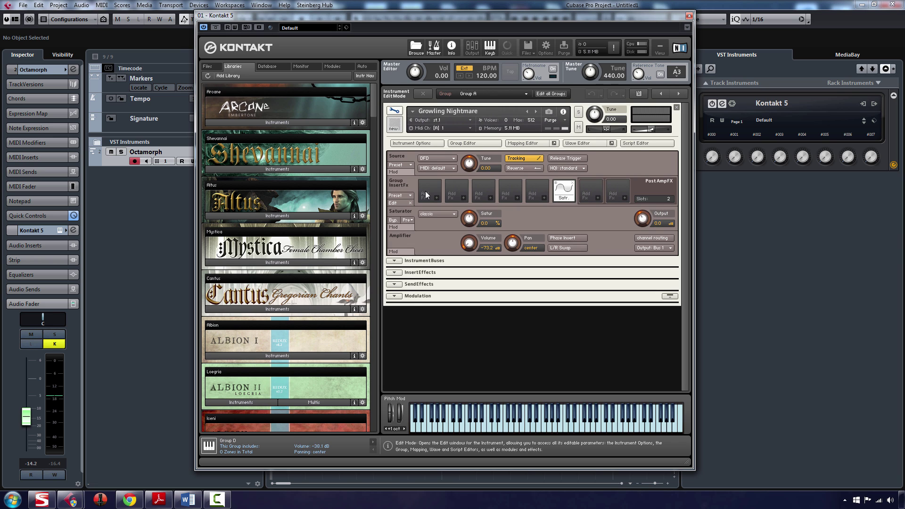
{"action": "left_click", "coordinate": [394, 296]}
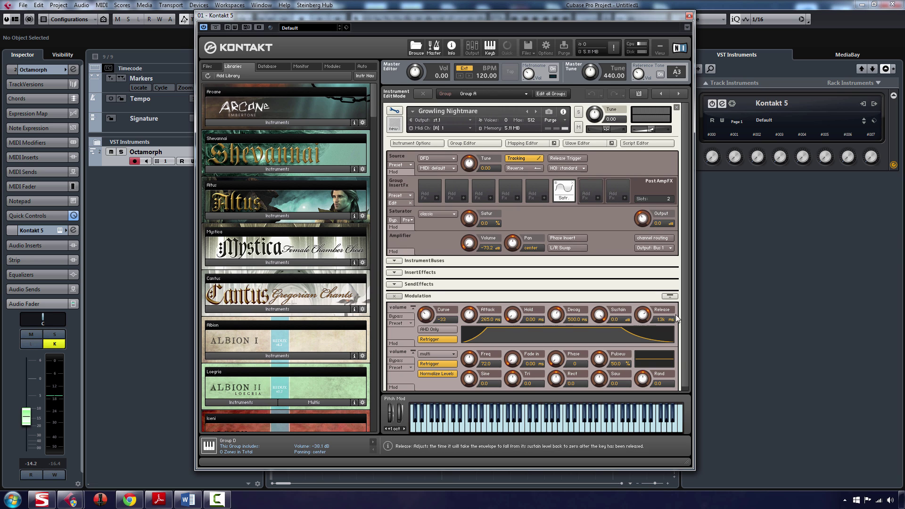
{"action": "scroll", "coordinate": [683, 320], "scroll_direction": "down", "scroll_amount": 1}
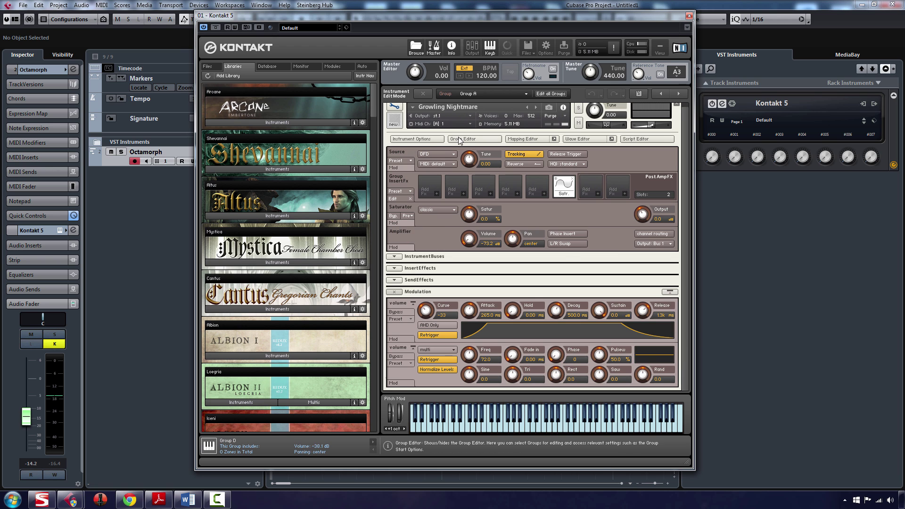
{"action": "left_click", "coordinate": [474, 138]}
Step: Show the source and amplifier modulation assignments for Group A, and select Group B for inspection
{"action": "left_click", "coordinate": [397, 233]}
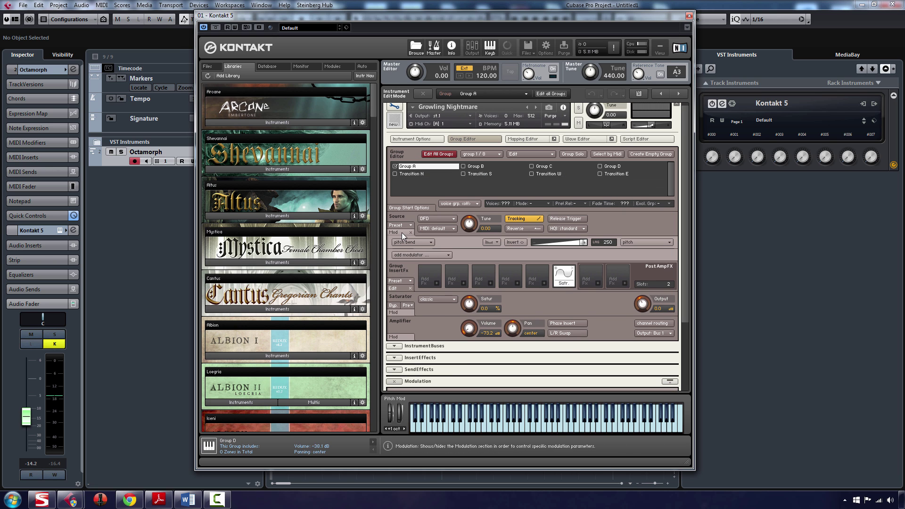
{"action": "left_click", "coordinate": [402, 313]}
{"action": "left_click", "coordinate": [403, 312]}
{"action": "left_click", "coordinate": [405, 335]}
{"action": "left_click_drag", "start_coordinate": [685, 274], "coordinate": [674, 376]}
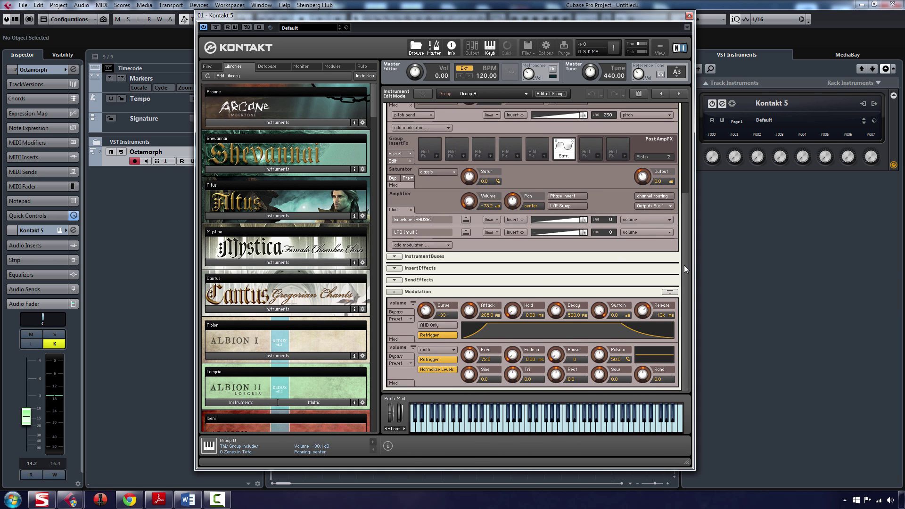
{"action": "left_click_drag", "start_coordinate": [685, 267], "coordinate": [681, 152]}
{"action": "left_click", "coordinate": [476, 171]}
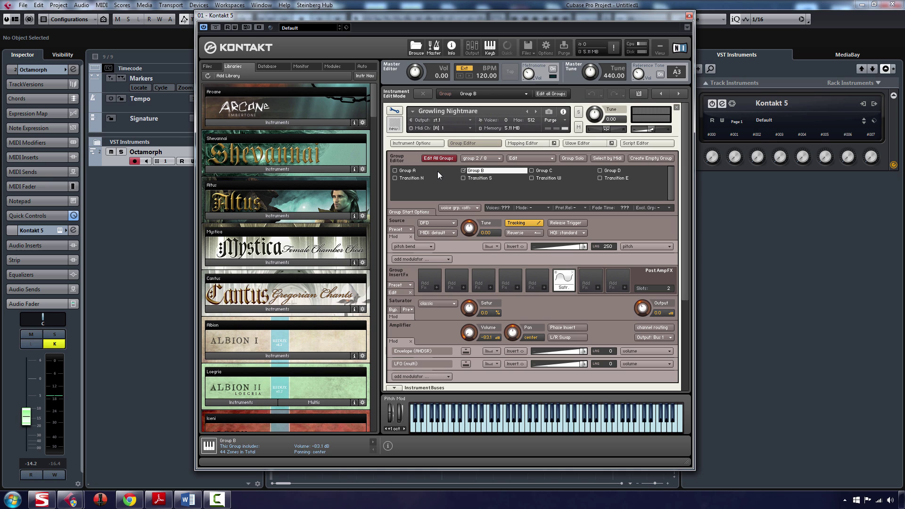
Step: Select Group A, review its amplifier and envelope and LFO modulation settings, and return Growling Nightmare to its performance view
{"action": "left_click", "coordinate": [418, 171]}
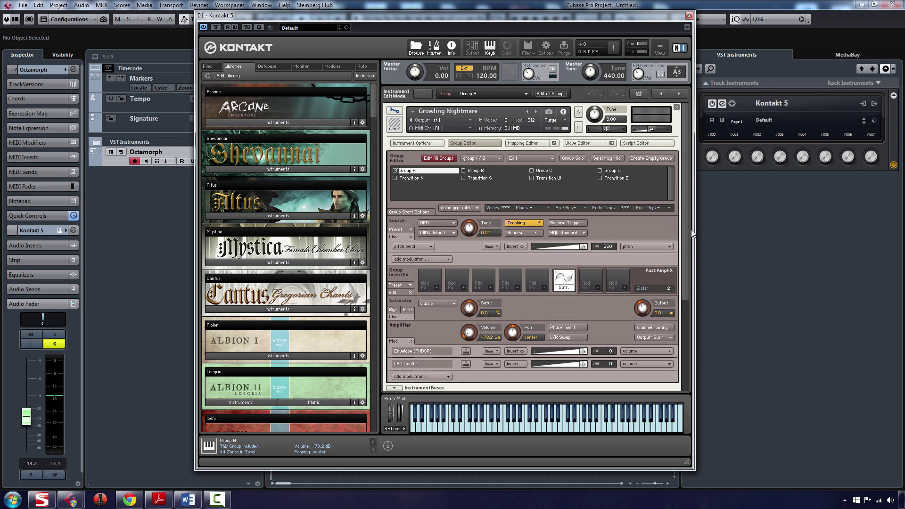
{"action": "left_click_drag", "start_coordinate": [682, 241], "coordinate": [684, 307]}
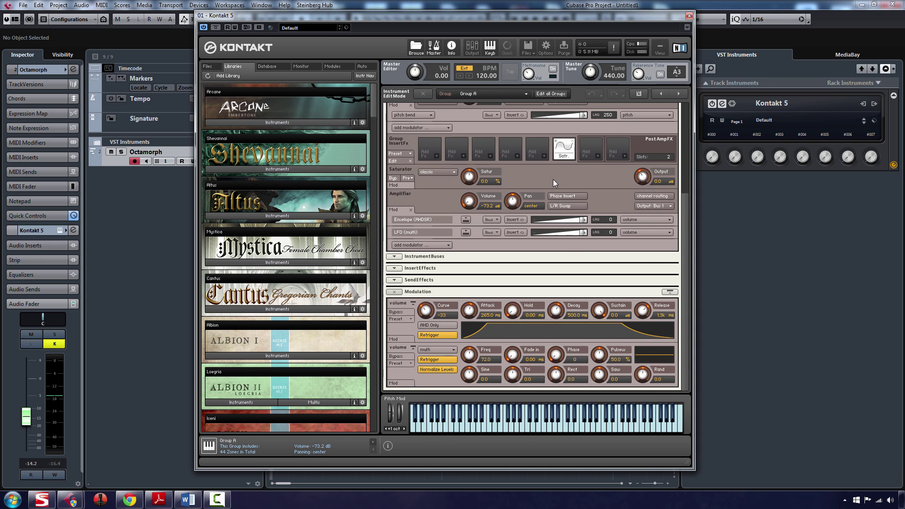
{"action": "left_click", "coordinate": [685, 144]}
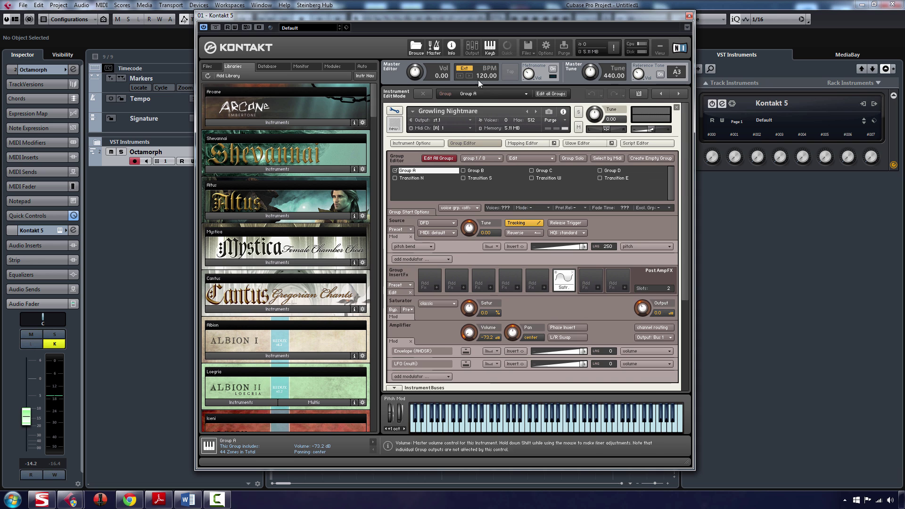
{"action": "left_click", "coordinate": [395, 112]}
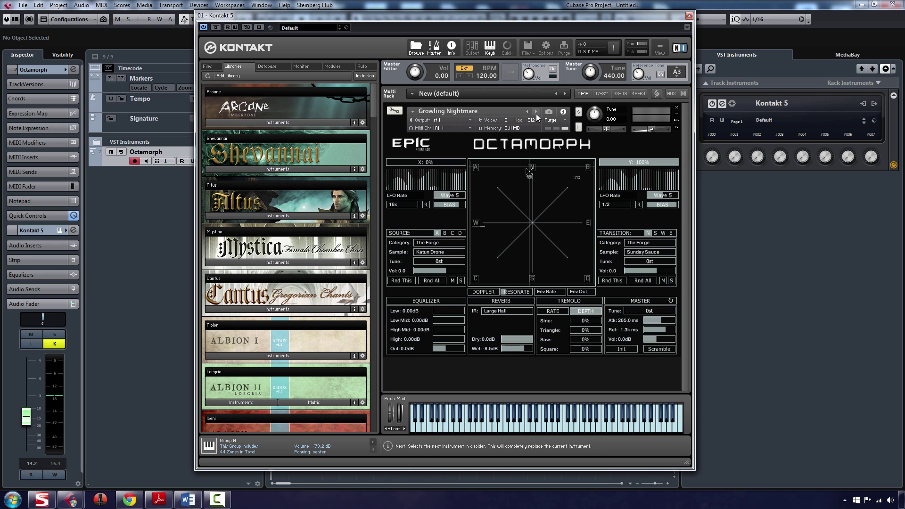
Step: Audition the Drones patches in order, from Half Moon through Insanity, Jitter and Jump in the Magma to Light Scaper
{"action": "left_click", "coordinate": [536, 115]}
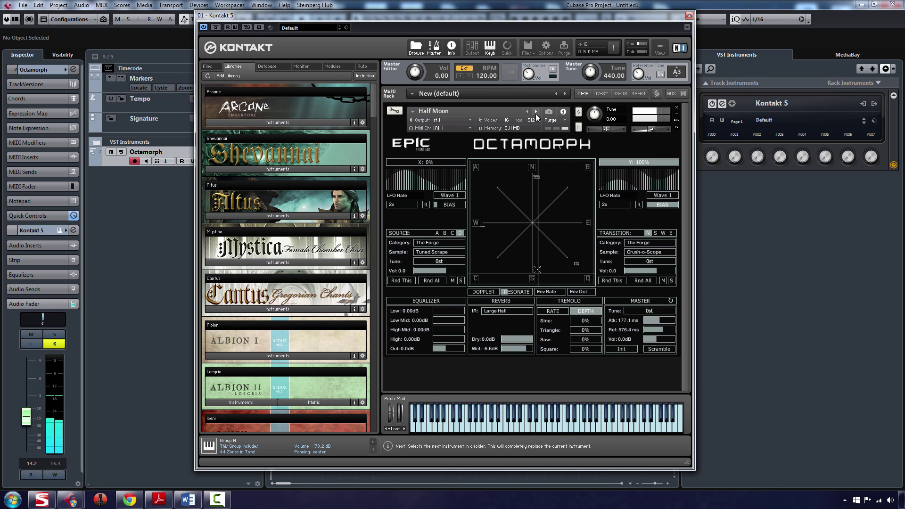
{"action": "left_click", "coordinate": [537, 115]}
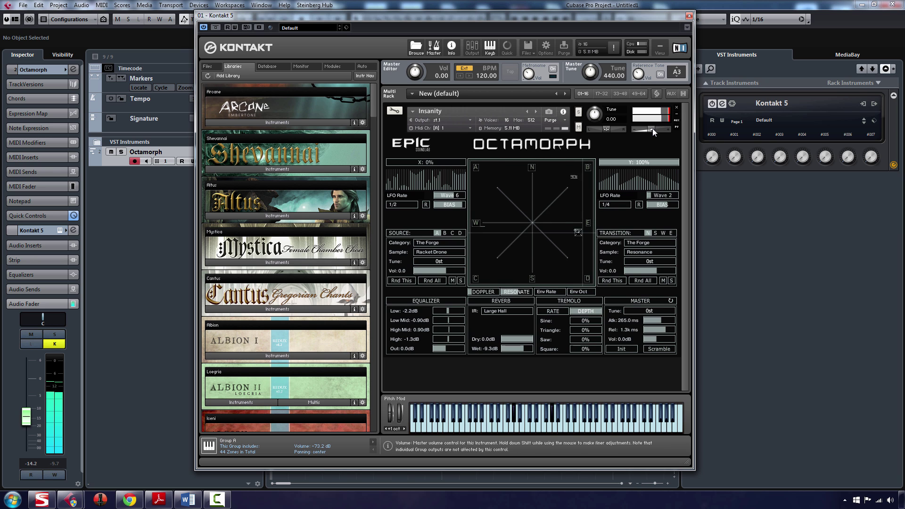
{"action": "mouse_move", "coordinate": [649, 128]}
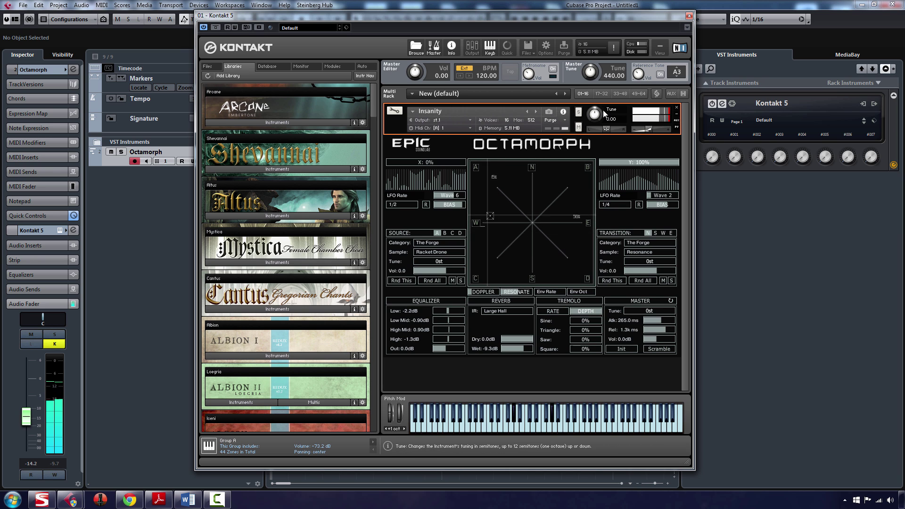
{"action": "left_click", "coordinate": [536, 111]}
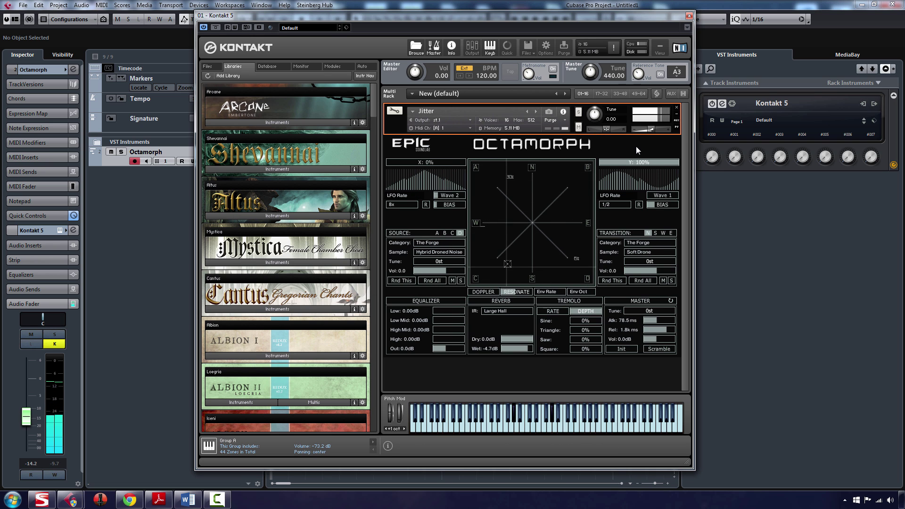
{"action": "left_click", "coordinate": [535, 112]}
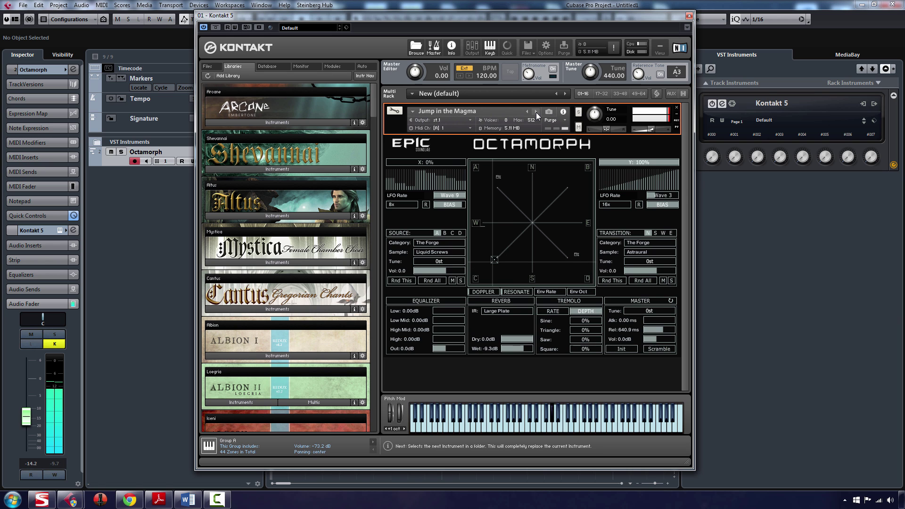
{"action": "left_click", "coordinate": [535, 112]}
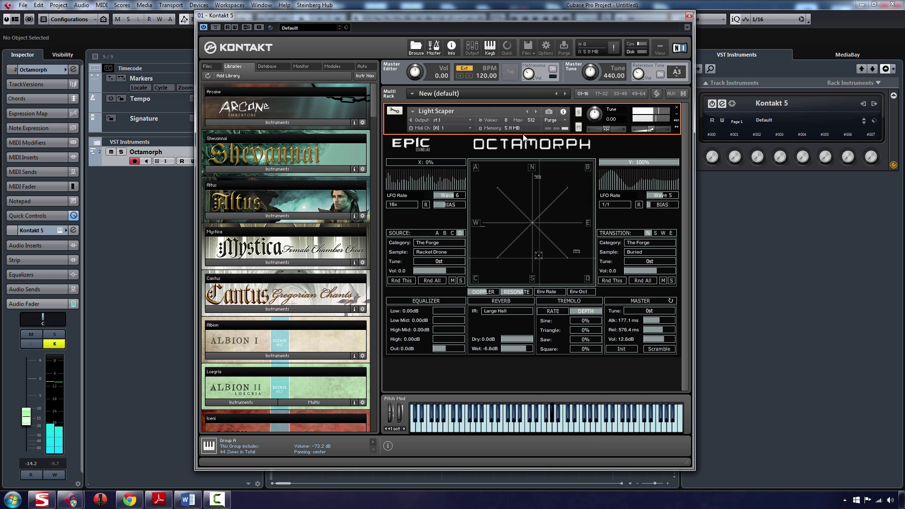
Step: Audition the patches Mechanical Wash, Mixed Scapes, Mysticism and Oakwood, raising the Octamorph track's volume fader to -13.1
{"action": "left_click", "coordinate": [536, 112]}
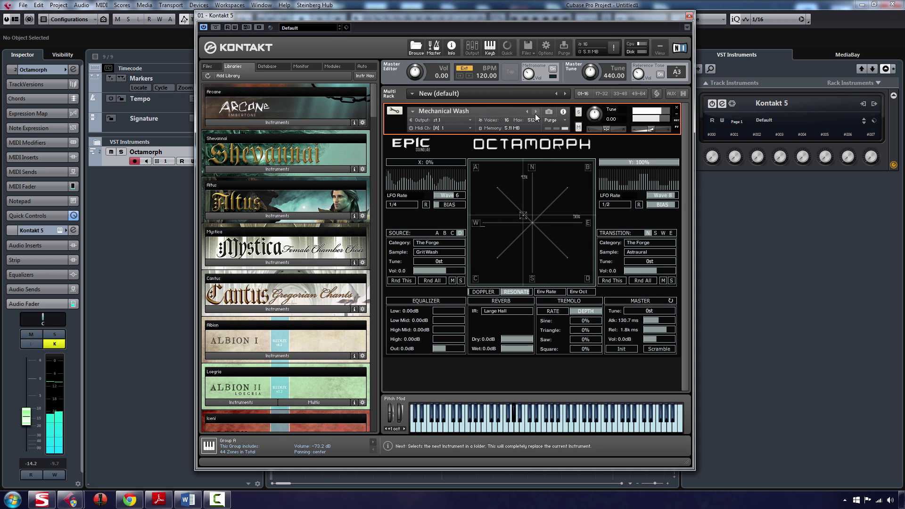
{"action": "left_click", "coordinate": [536, 114]}
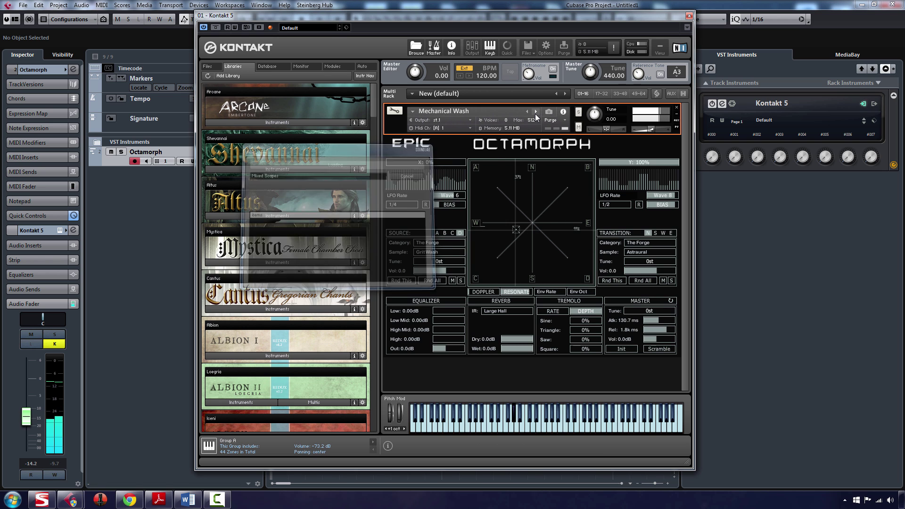
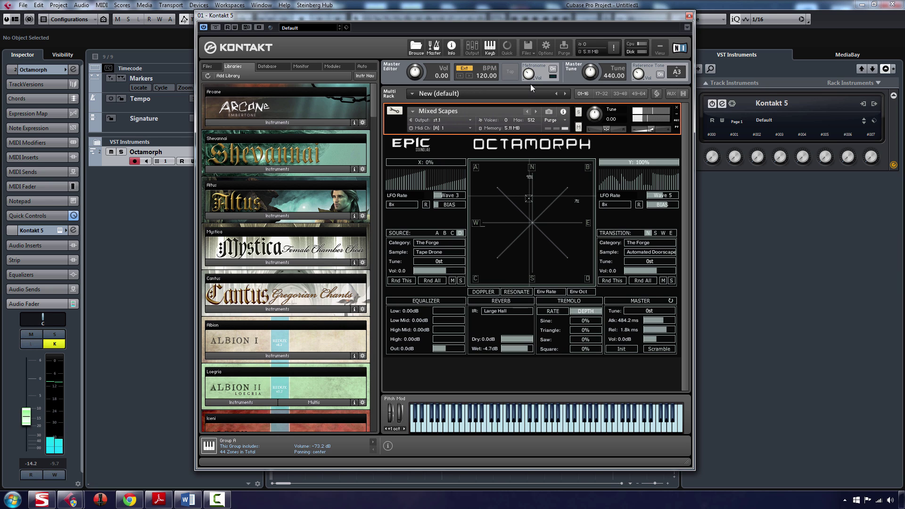
{"action": "left_click", "coordinate": [536, 112]}
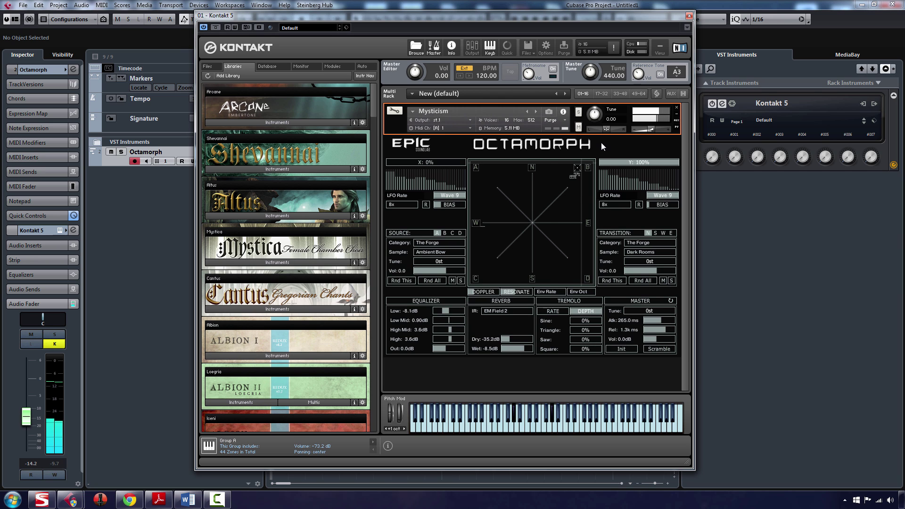
{"action": "left_click", "coordinate": [535, 111]}
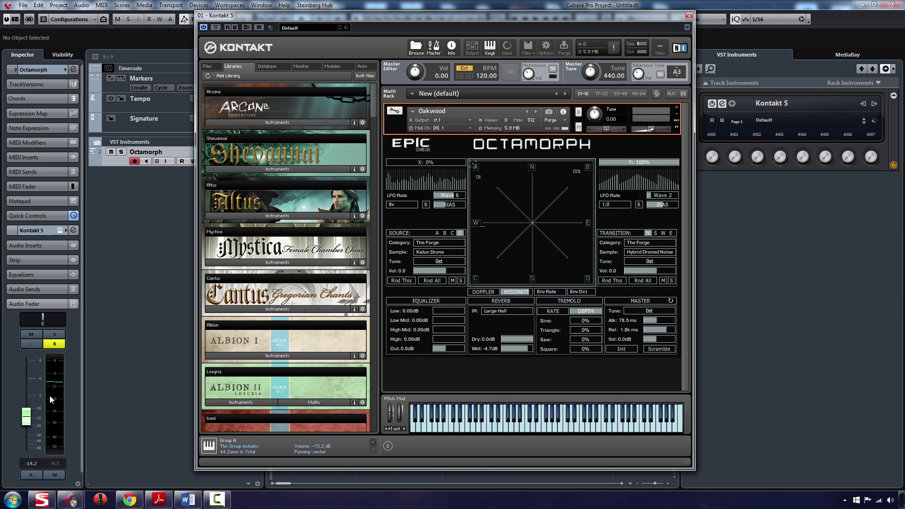
{"action": "left_click_drag", "start_coordinate": [34, 416], "coordinate": [33, 416]}
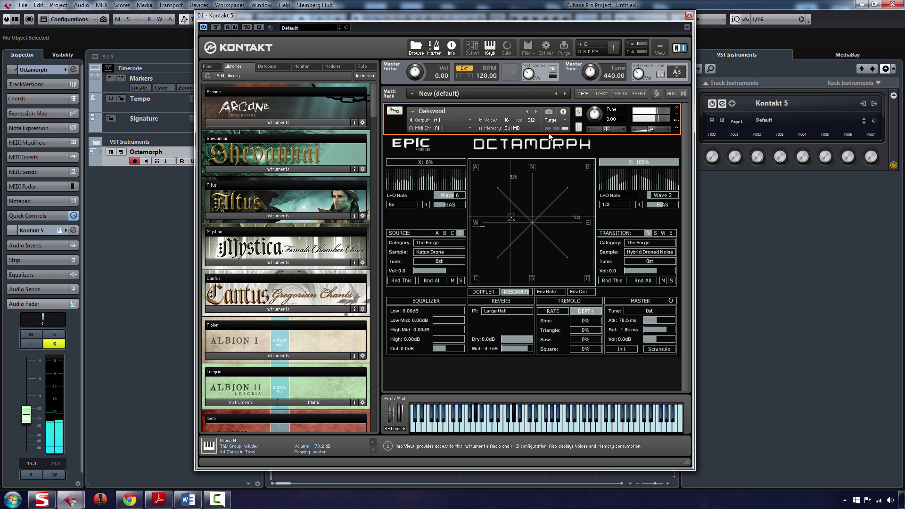
Step: Audition further Drones patches in order: Play C2, Psy Pendulum, Resodrone, Round PI, Scanned Scape and Scraped Crush
{"action": "left_click", "coordinate": [534, 113]}
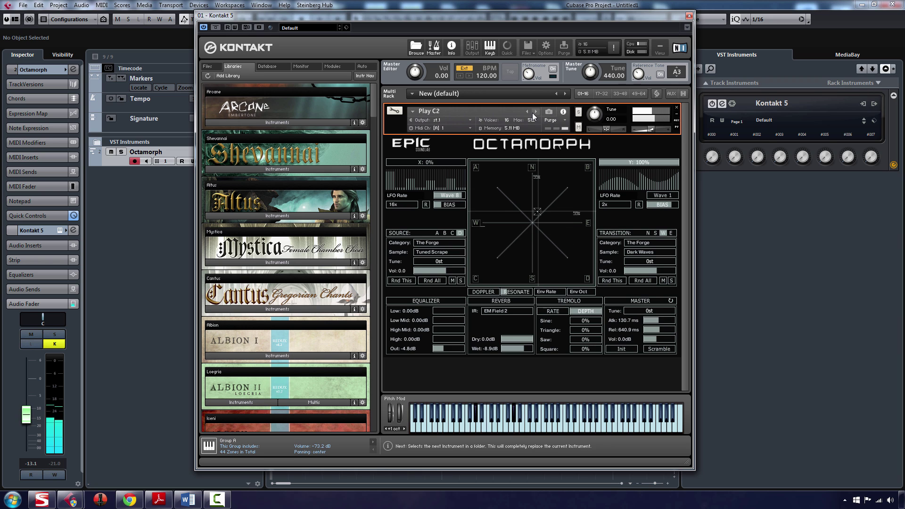
{"action": "left_click", "coordinate": [535, 112]}
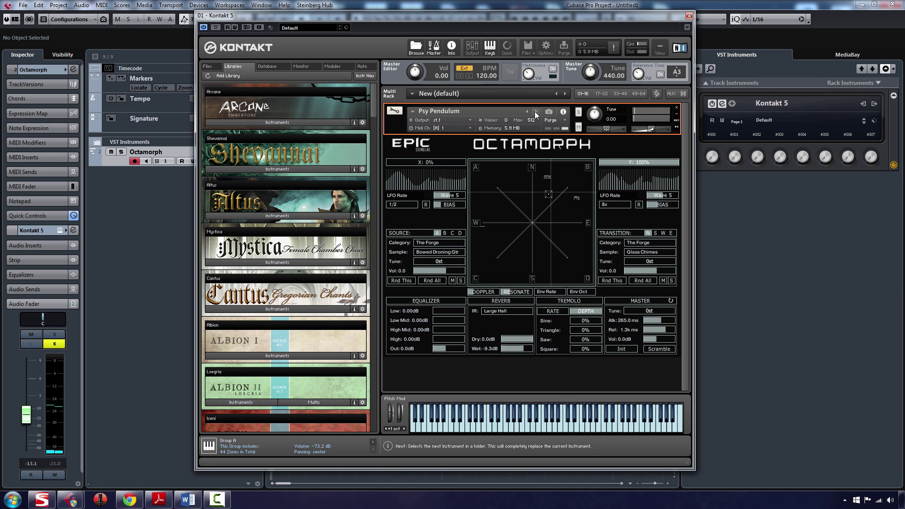
{"action": "left_click", "coordinate": [536, 112]}
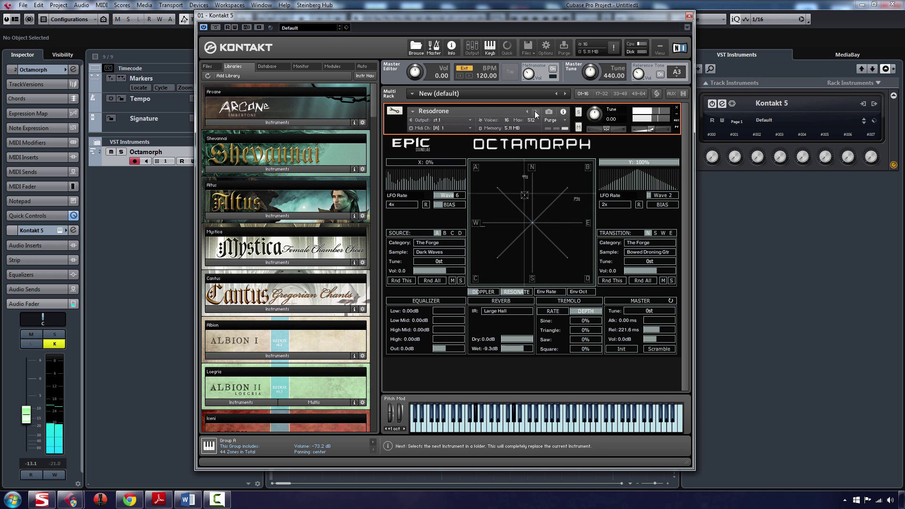
{"action": "left_click", "coordinate": [536, 112]}
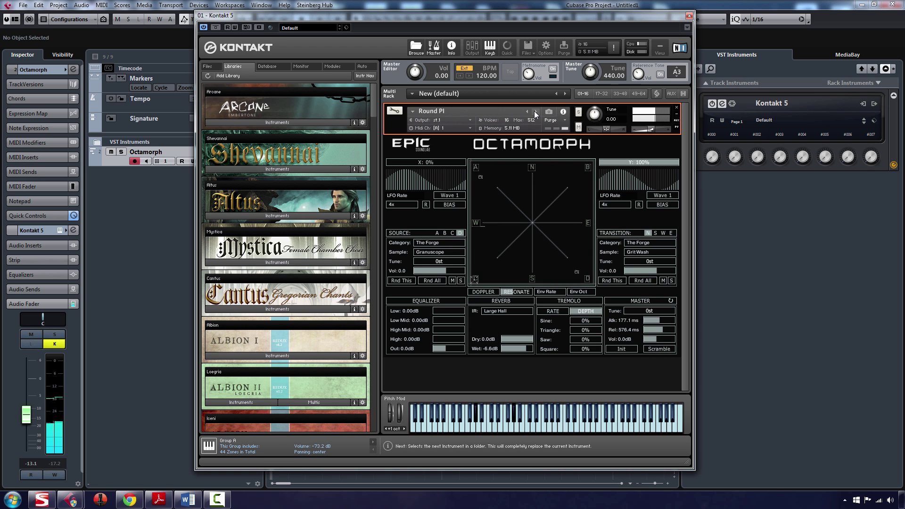
{"action": "left_click", "coordinate": [536, 112]}
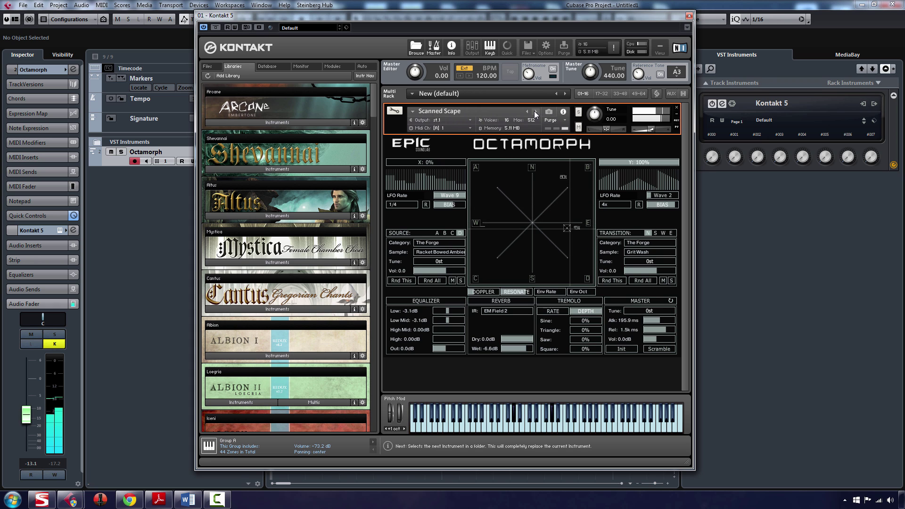
{"action": "left_click", "coordinate": [536, 112]}
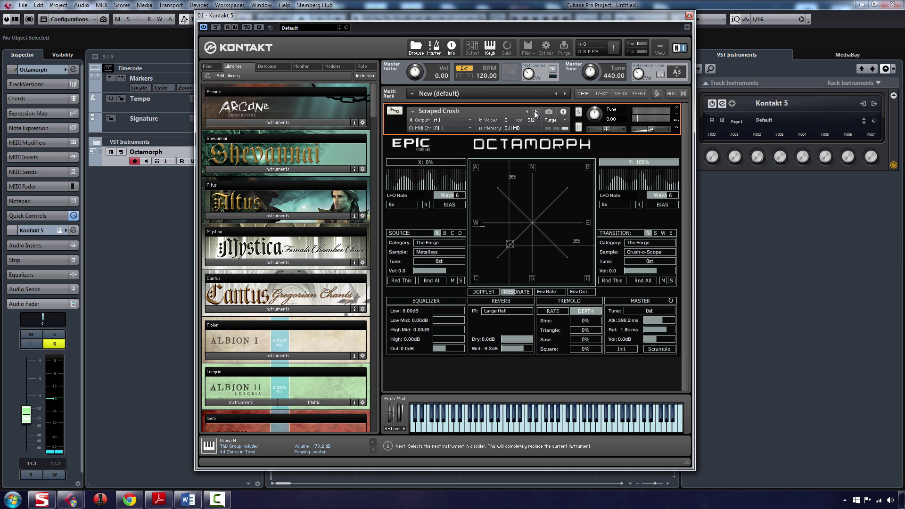
Step: Audition the Sonar patch and inspect the sample and tuning of its transition W layer
{"action": "left_click", "coordinate": [536, 112]}
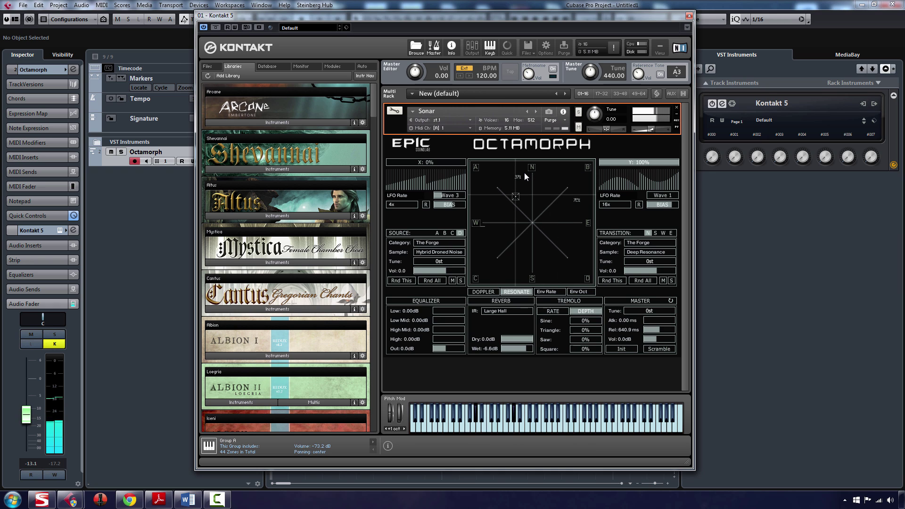
{"action": "left_click", "coordinate": [666, 233]}
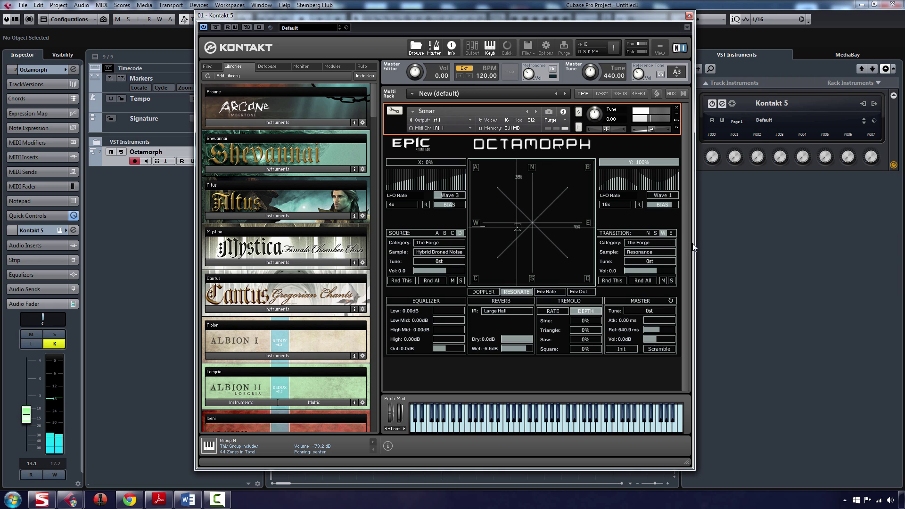
{"action": "mouse_move", "coordinate": [652, 259]}
{"action": "left_mouse_down"}
{"action": "mouse_move", "coordinate": [637, 261]}
{"action": "mouse_move", "coordinate": [646, 262]}
{"action": "left_mouse_up"}
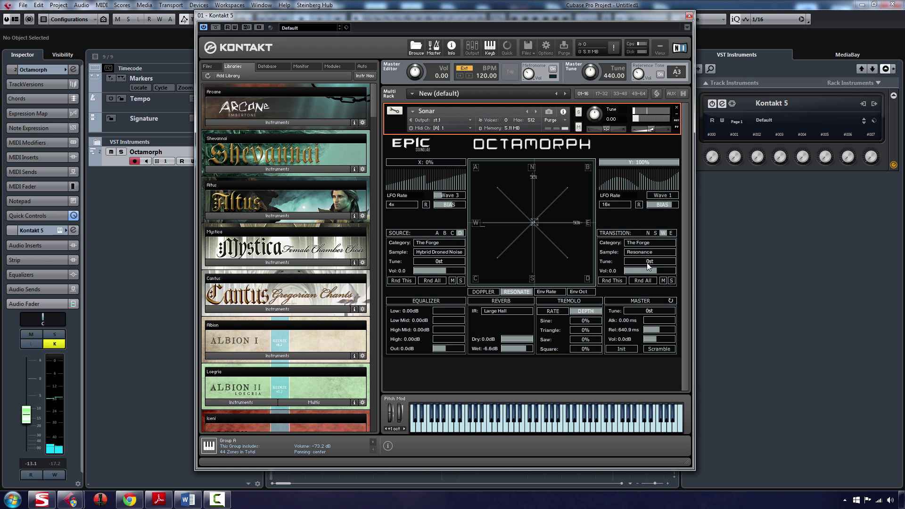
Step: Audition the patches Stepped Morph, Tainted Blood, Unexplored Landscape and Windowing, ending on Black Walls
{"action": "left_click", "coordinate": [536, 111]}
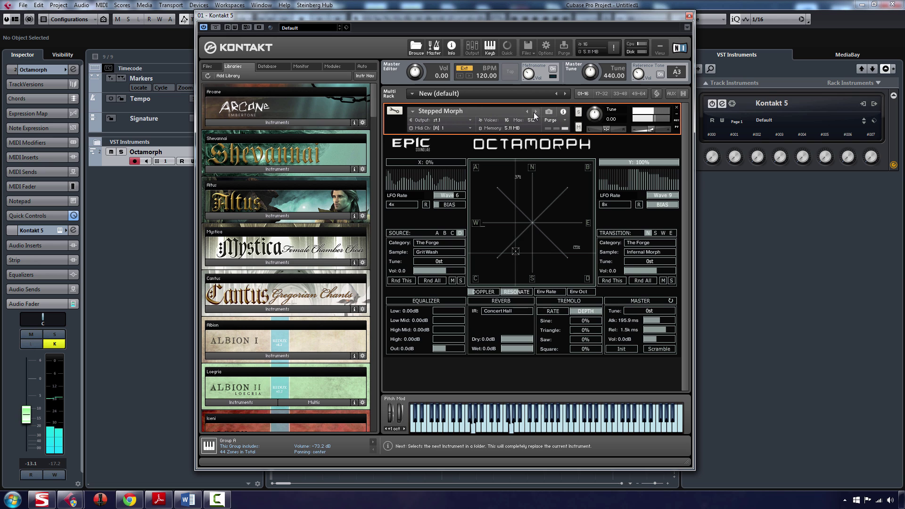
{"action": "left_click", "coordinate": [534, 112]}
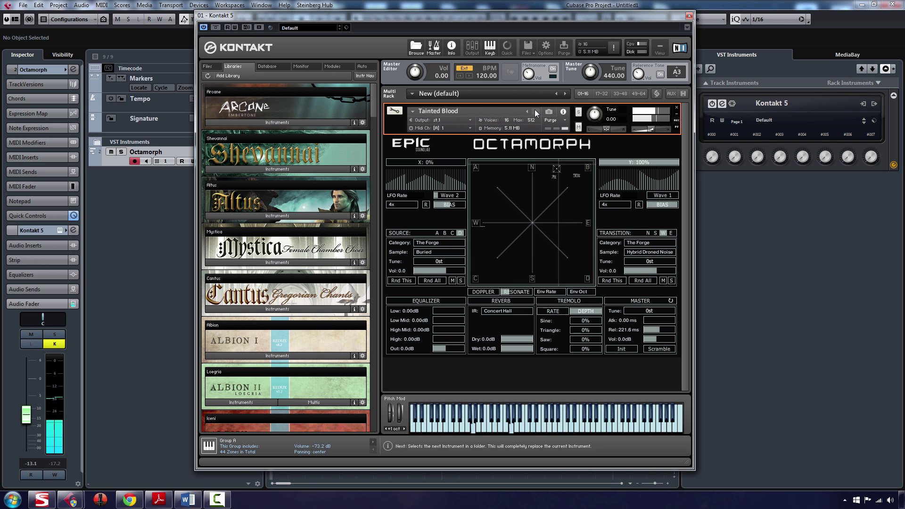
{"action": "left_click", "coordinate": [534, 111]}
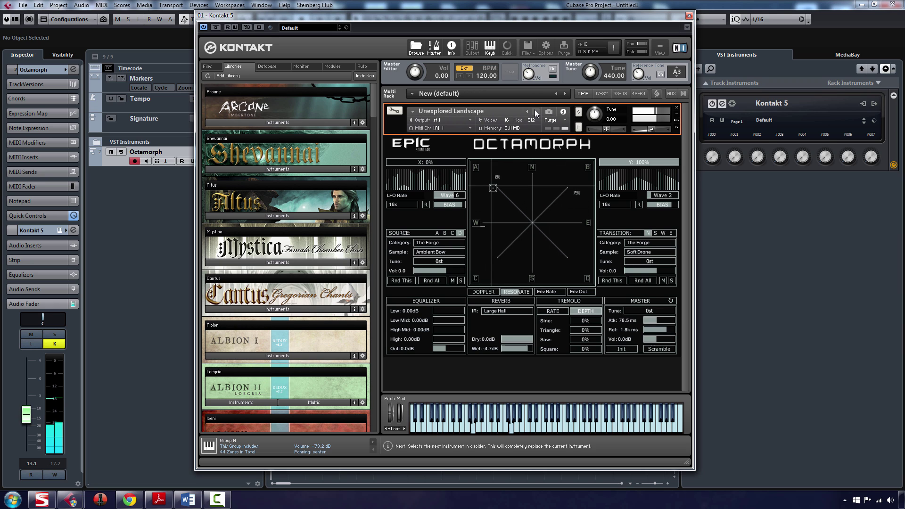
{"action": "left_click", "coordinate": [535, 109]}
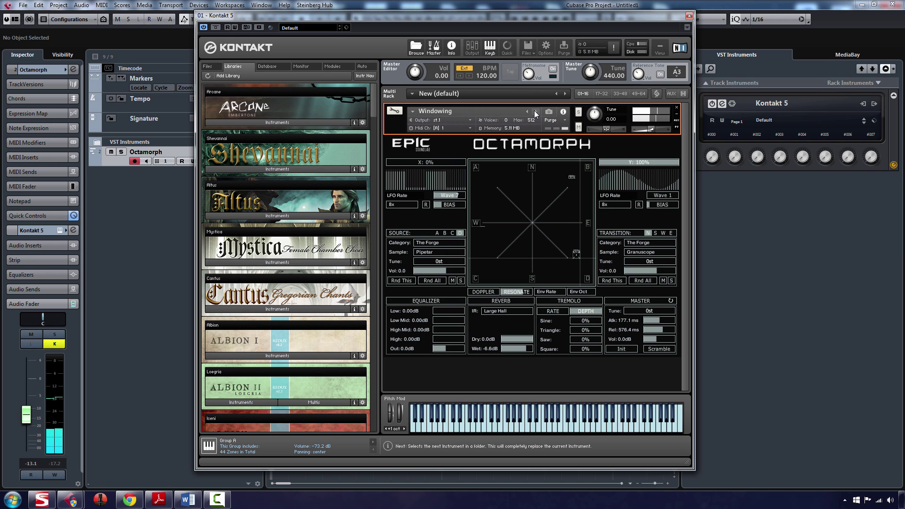
{"action": "left_click", "coordinate": [535, 110]}
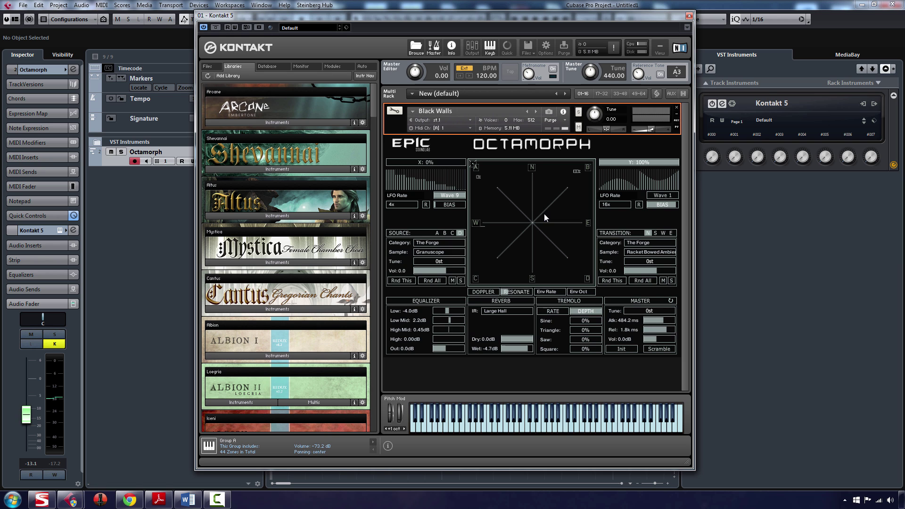
Step: Switch to Chrome and show the Details and Features sections of the Octamorph FE product page
{"action": "left_click", "coordinate": [130, 500]}
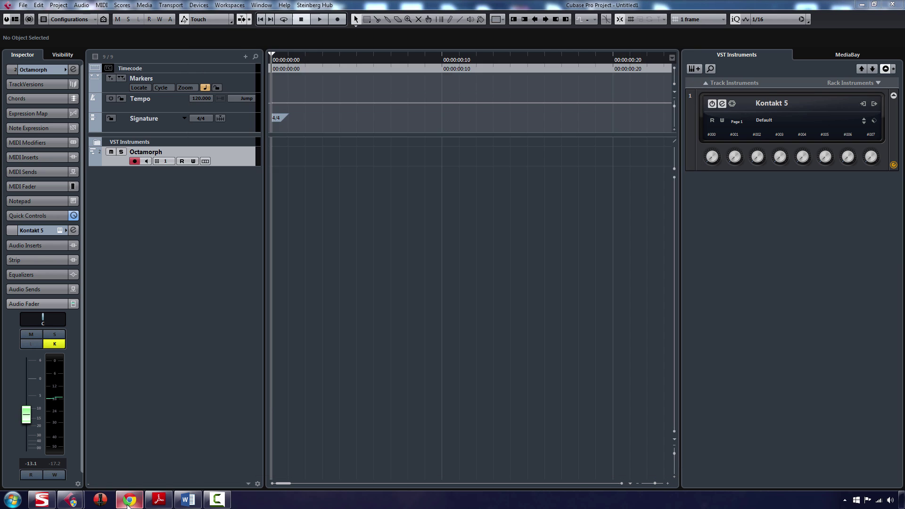
{"action": "left_click_drag", "start_coordinate": [900, 109], "coordinate": [900, 202]}
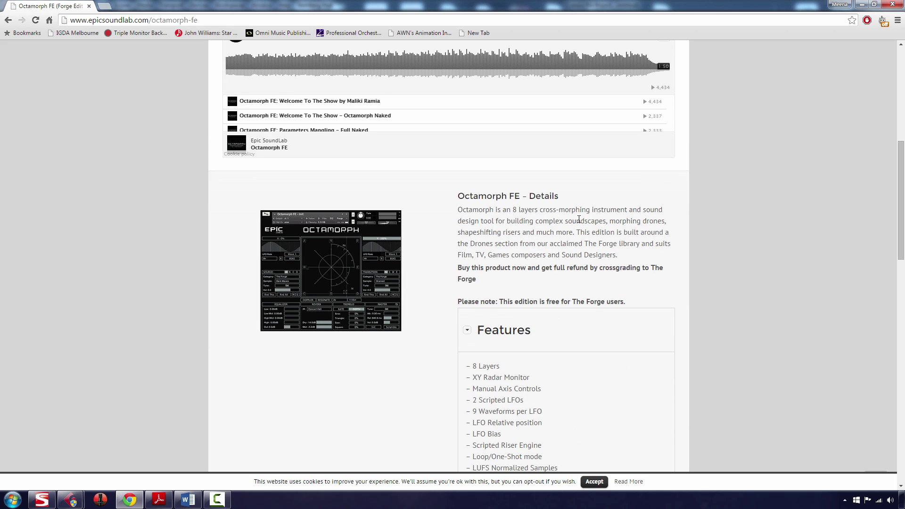